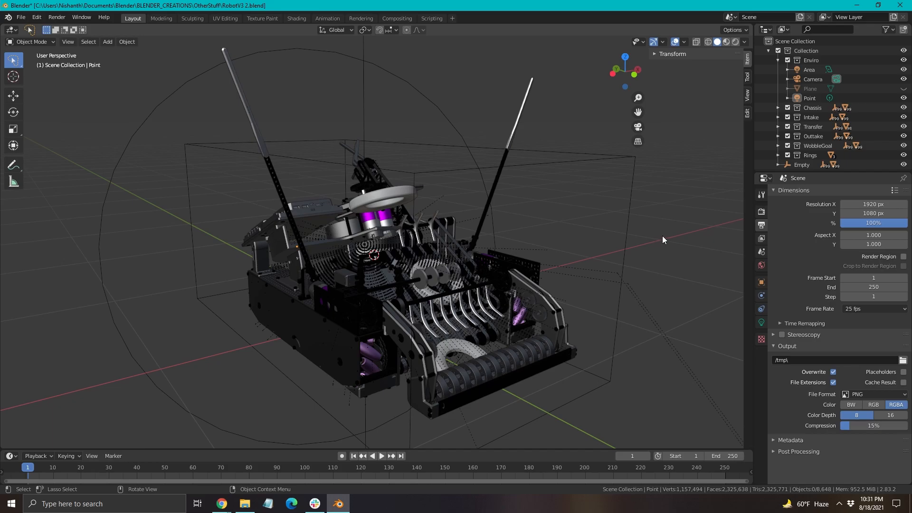
Step: Examine the complete robot model from several angles, including the intake, shooter and antennas
scroll(662, 206, up, 1)
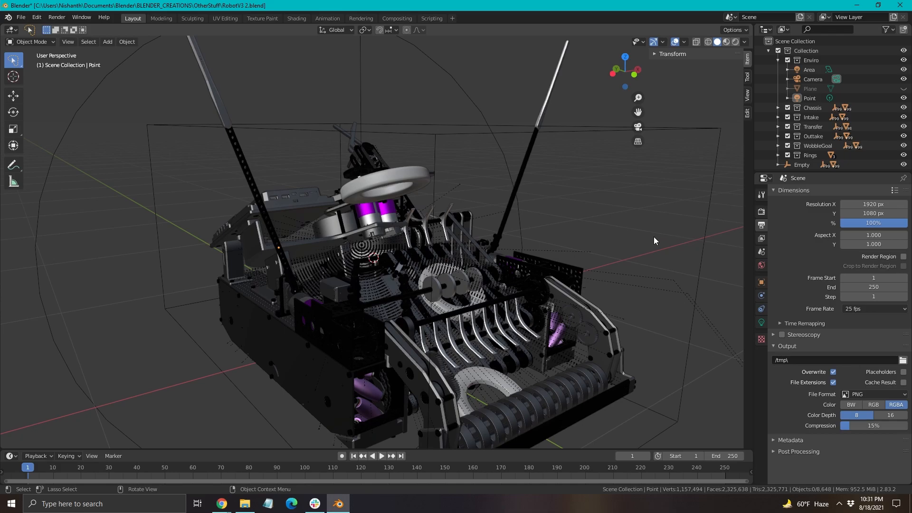
scroll(654, 236, down, 3)
shift+middle_drag(391, 277, 442, 329)
scroll(443, 328, up, 3)
shift+middle_drag(506, 260, 442, 155)
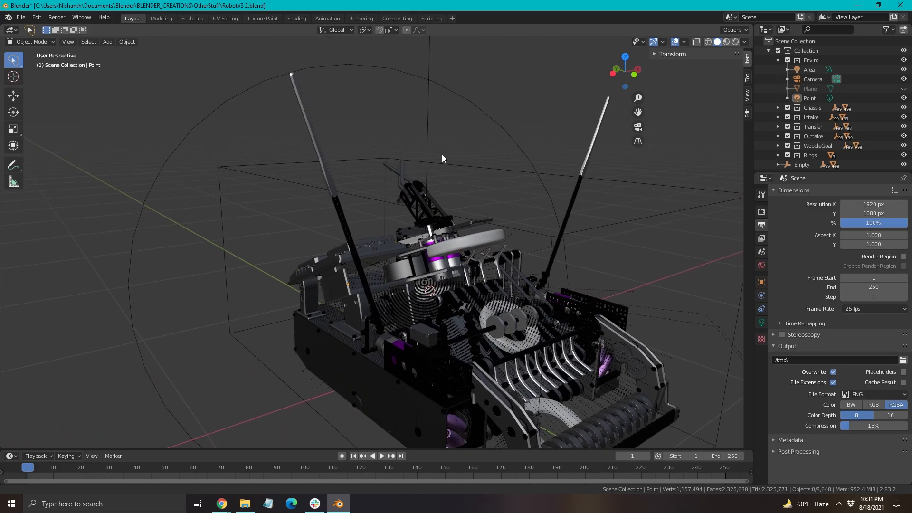
middle_drag(459, 237, 379, 264)
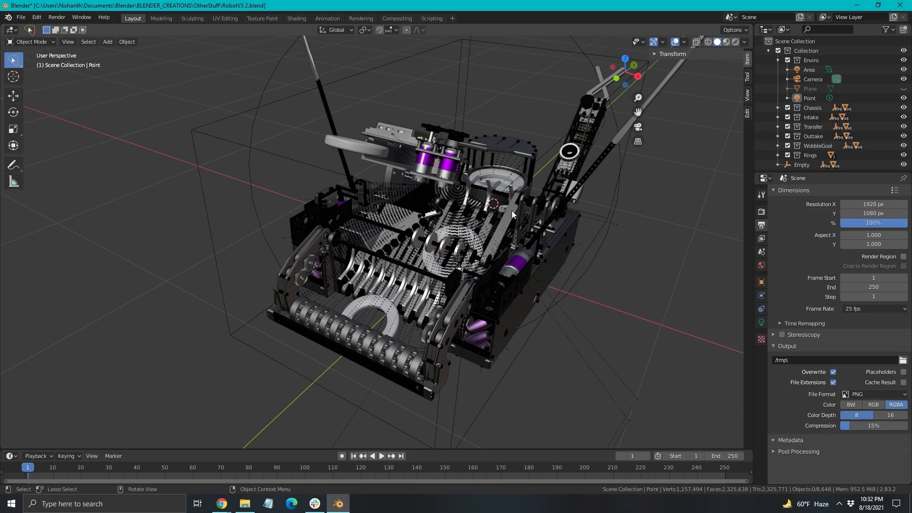
middle_drag(511, 210, 413, 327)
scroll(438, 338, up, 2)
scroll(469, 282, down, 3)
scroll(413, 327, up, 1)
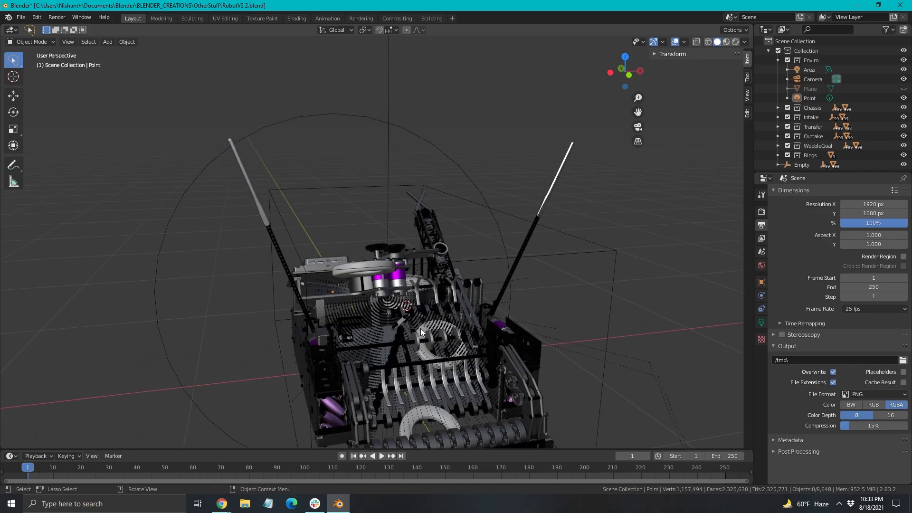
scroll(527, 227, up, 1)
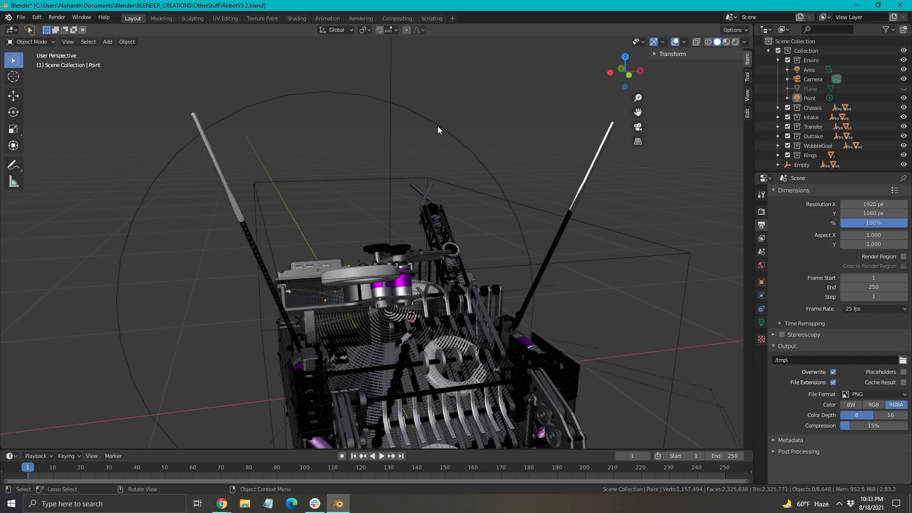
scroll(439, 129, down, 3)
scroll(357, 378, up, 2)
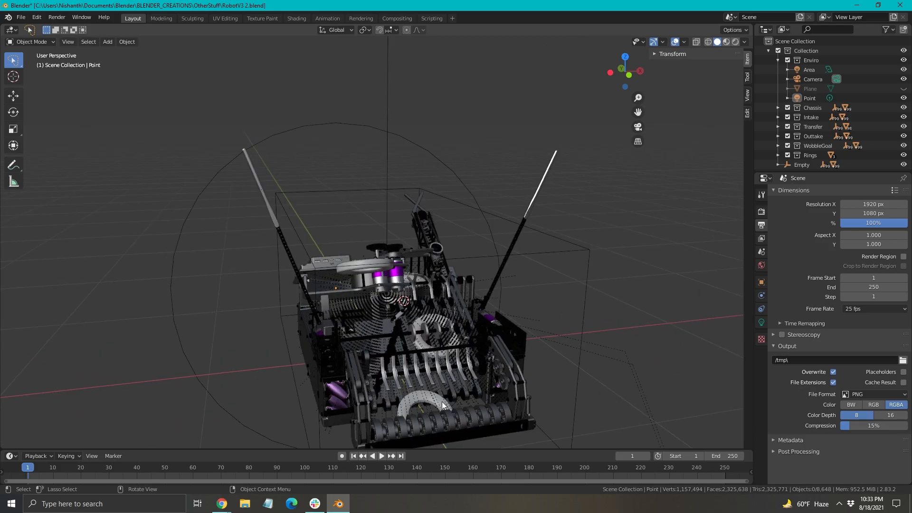
scroll(465, 394, up, 1)
scroll(473, 381, up, 1)
scroll(470, 382, up, 1)
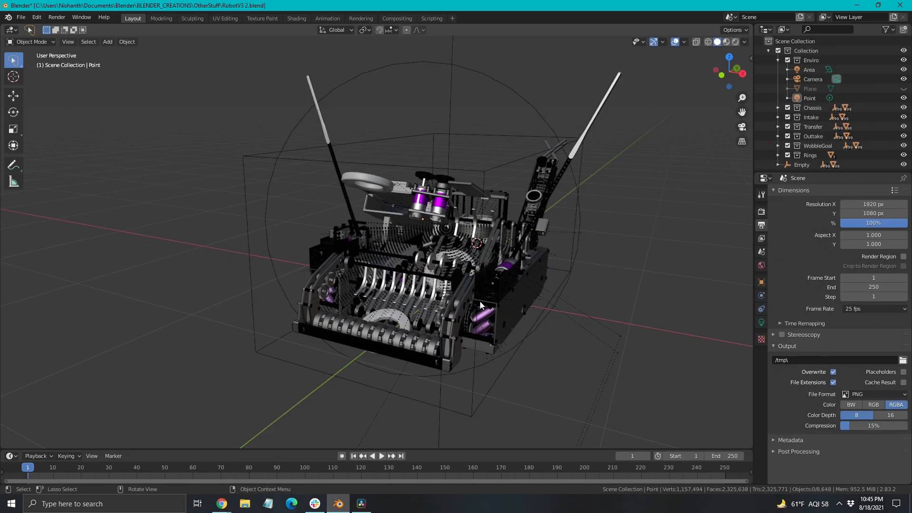
middle_drag(482, 291, 574, 304)
scroll(551, 270, up, 2)
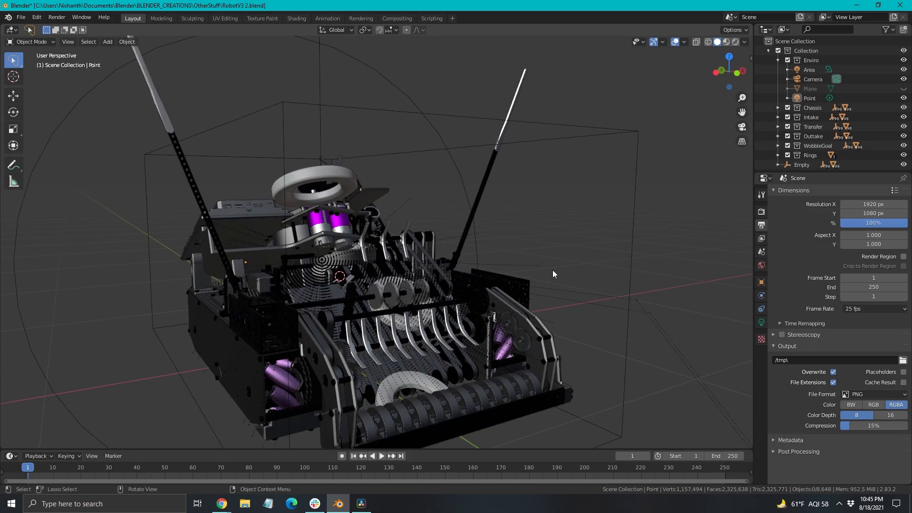
scroll(553, 270, down, 3)
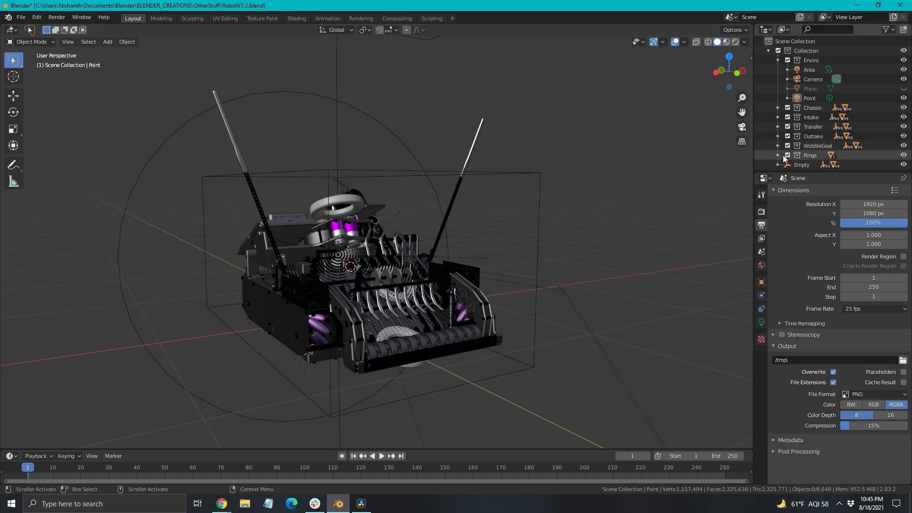
Step: Show the Plane backdrop in the Enviro collection to view the whole scene setup, and hide it again
click(903, 89)
scroll(497, 302, down, 6)
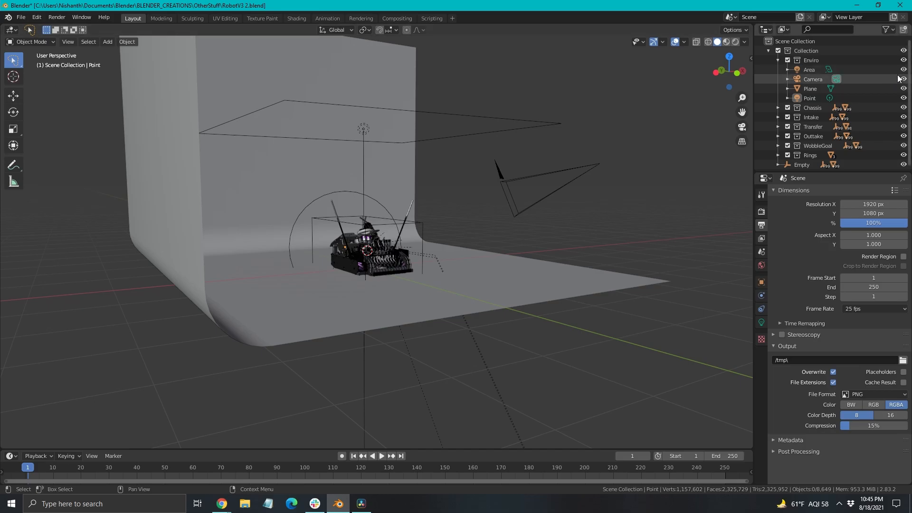
click(904, 89)
scroll(366, 248, up, 6)
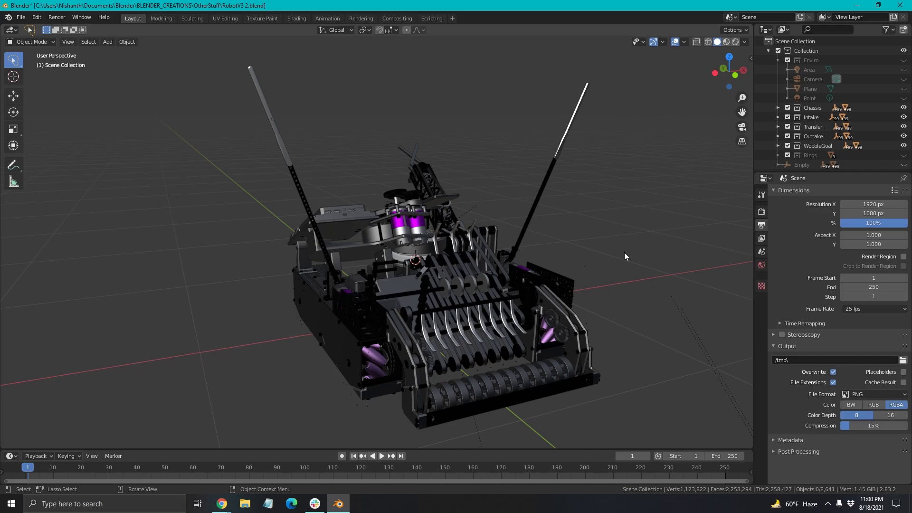
key(w)
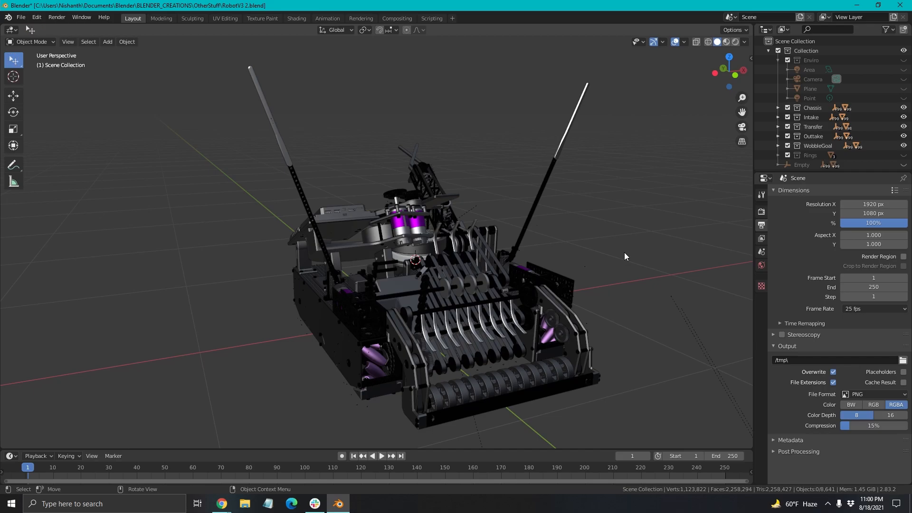
key(w)
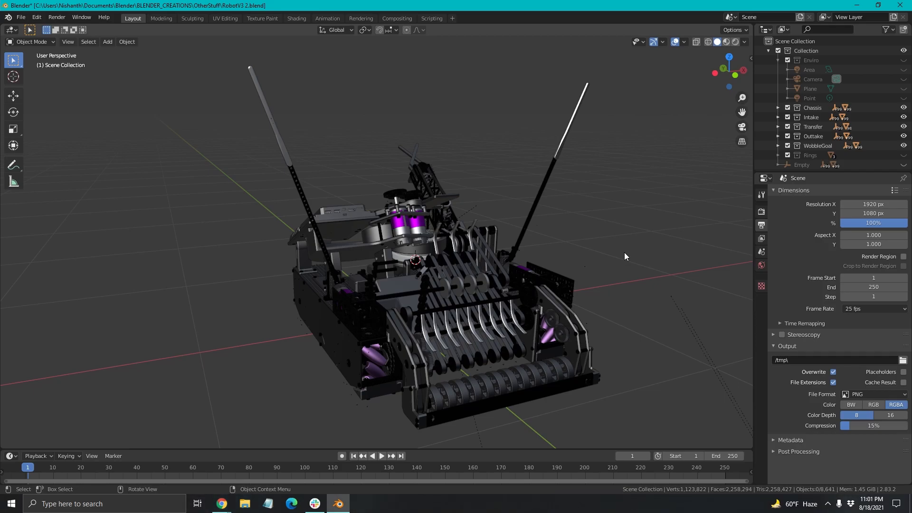
Step: Unhide the Empty enclosing the robot and browse the Empty types available to add, such as Cube
click(903, 164)
scroll(350, 179, down, 2)
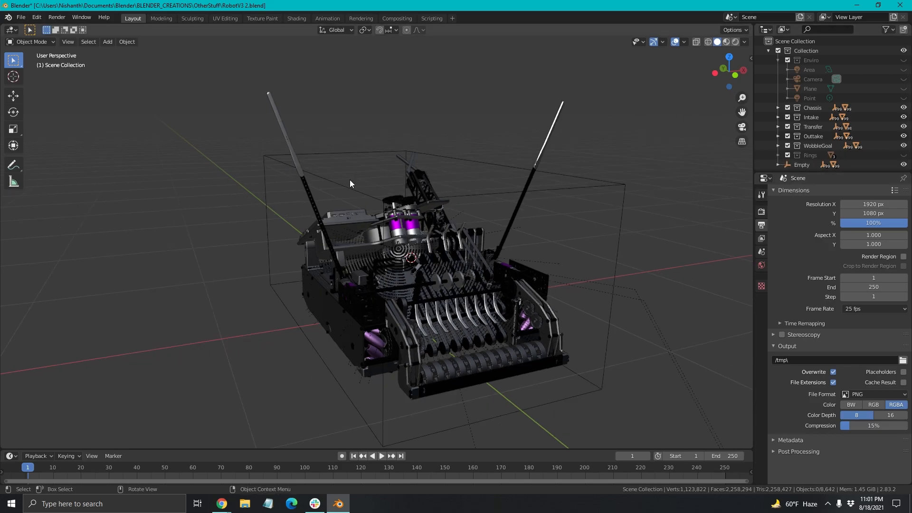
key(shift+a)
key(shift+a)
mouse_move(329, 174)
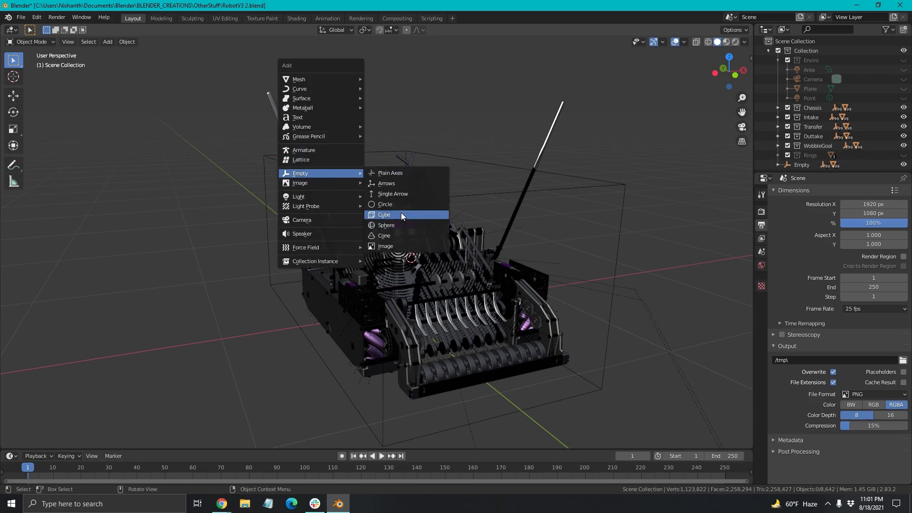
Step: Select the cube-shaped Empty enclosing the robot and try moving the whole robot with it
click(555, 119)
middle_drag(509, 211, 505, 187)
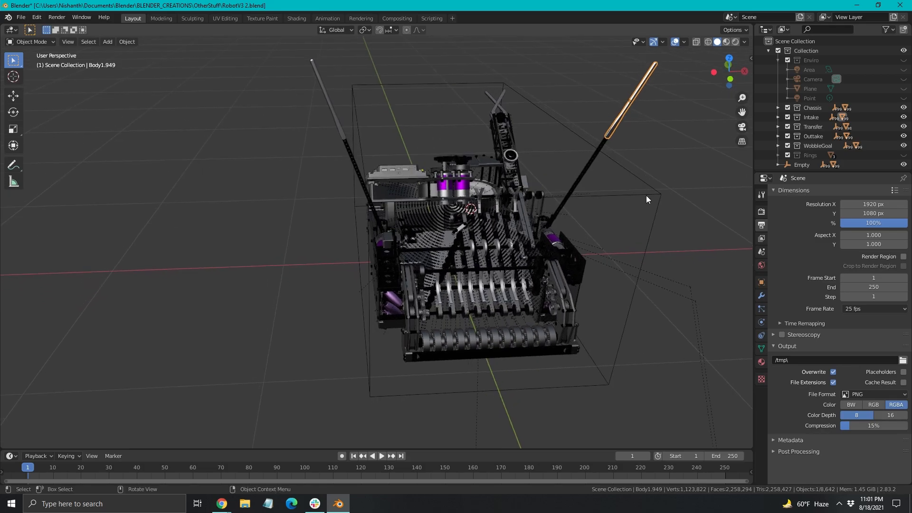
click(617, 193)
key(KP_Decimal)
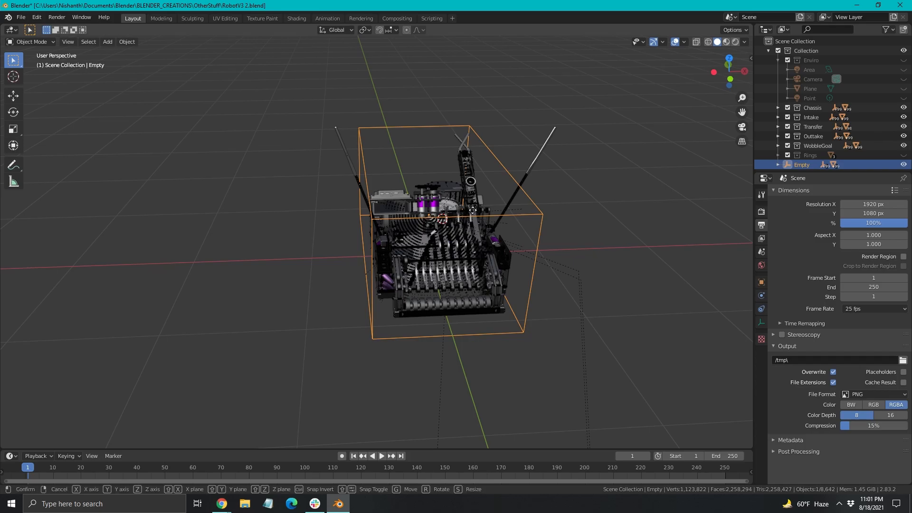
key(g)
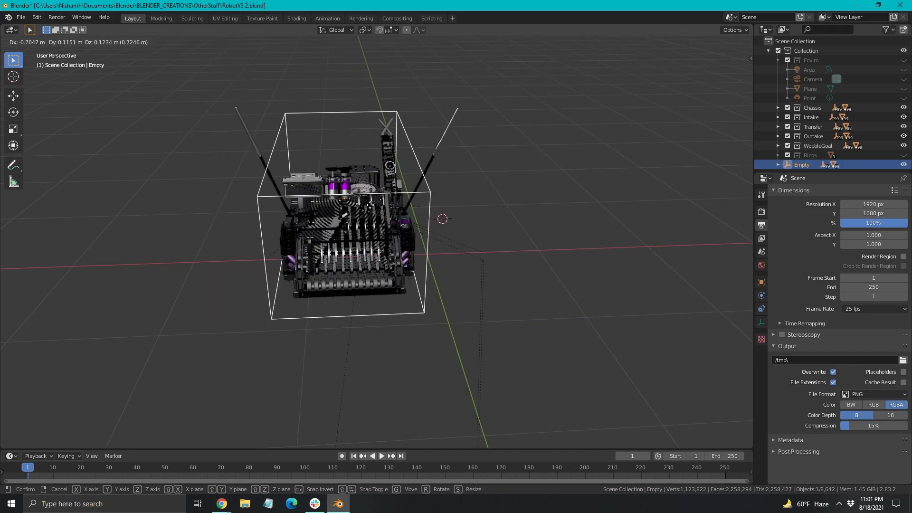
click(489, 173)
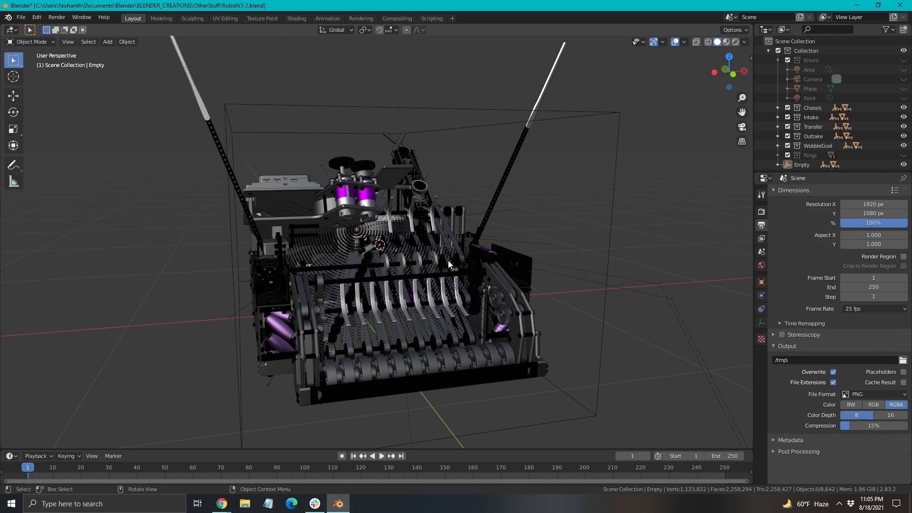
Step: Examine the intake, transfer and shooter mechanisms up close from the front and both sides
middle_drag(432, 261, 412, 273)
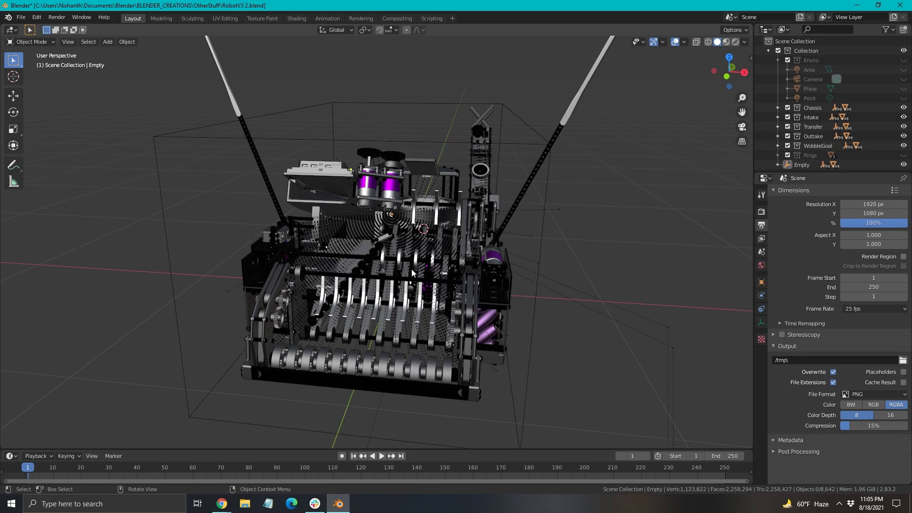
scroll(359, 256, up, 2)
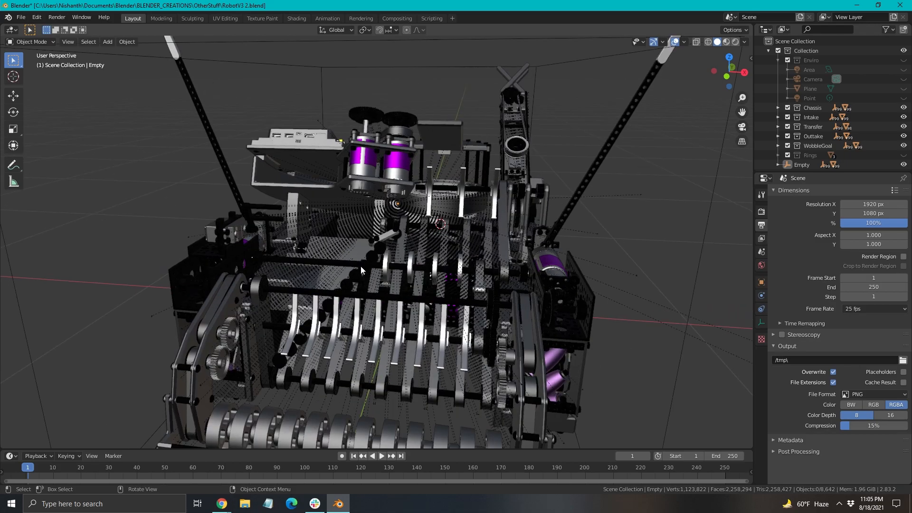
middle_drag(402, 279, 440, 285)
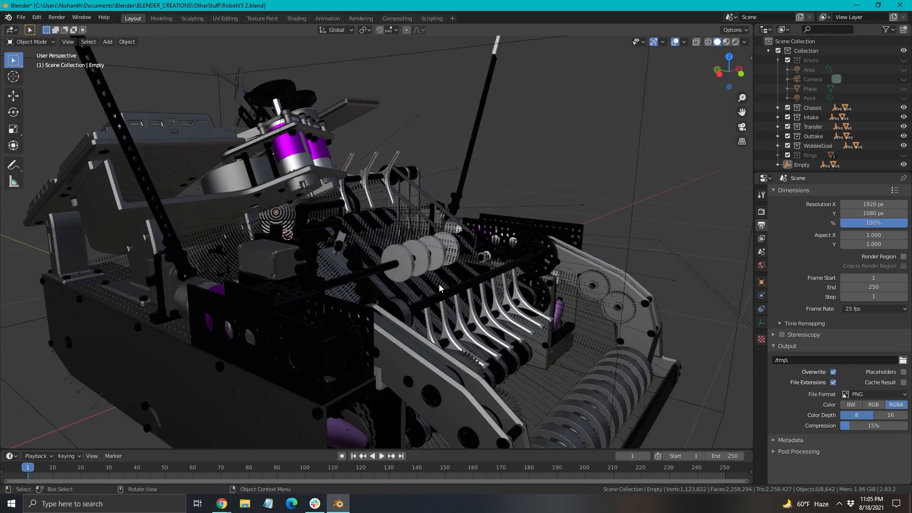
scroll(523, 228, down, 4)
scroll(312, 264, up, 5)
middle_drag(312, 265, 421, 300)
scroll(421, 296, down, 8)
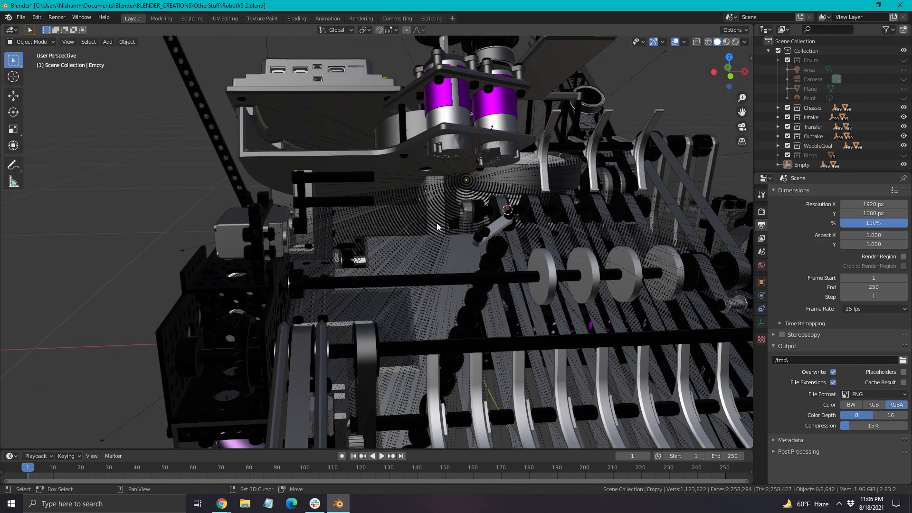
scroll(550, 311, down, 2)
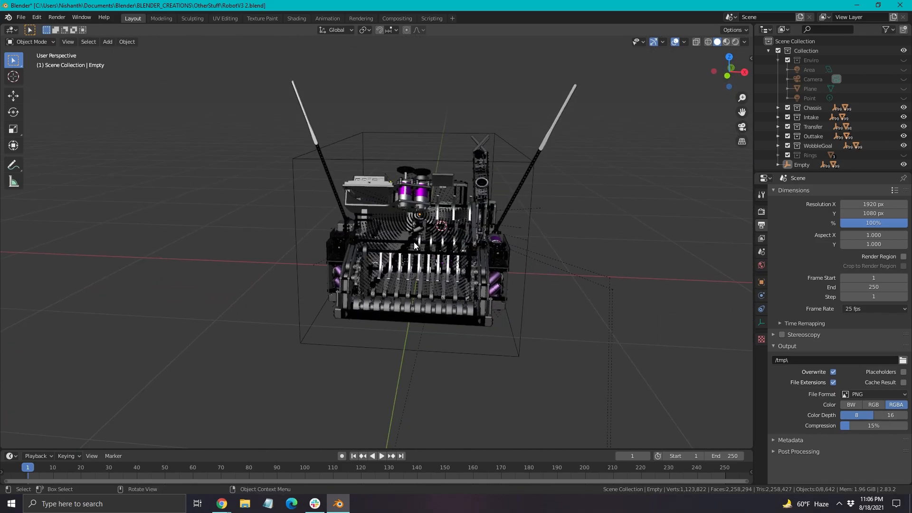
scroll(544, 275, up, 4)
middle_drag(544, 276, 525, 272)
shift+middle_drag(360, 232, 311, 259)
middle_drag(541, 274, 539, 311)
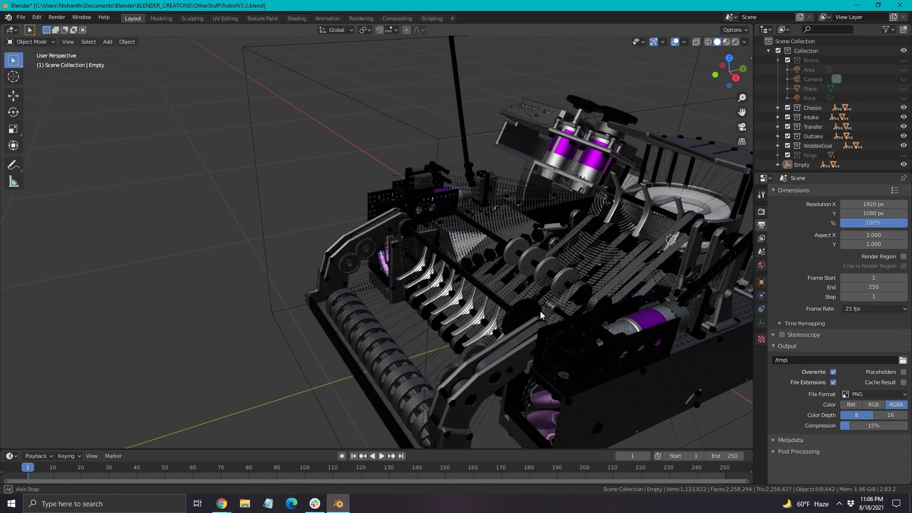
scroll(541, 312, up, 3)
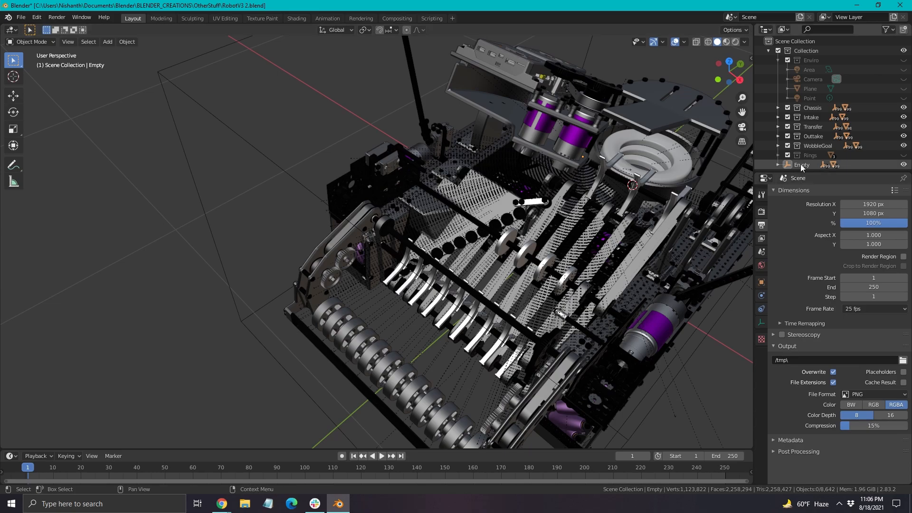
Step: Show the render visibility toggles in the outliner, and switch the Intake collection off and back on
click(788, 118)
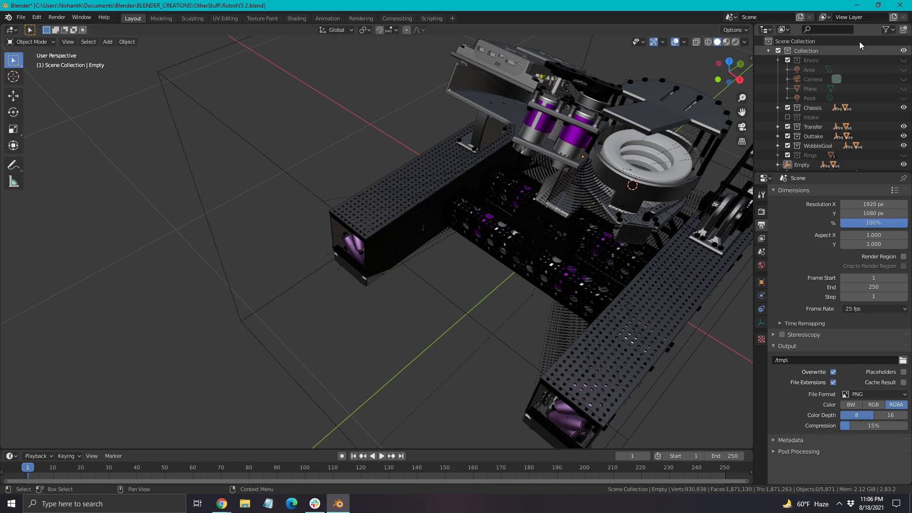
click(886, 30)
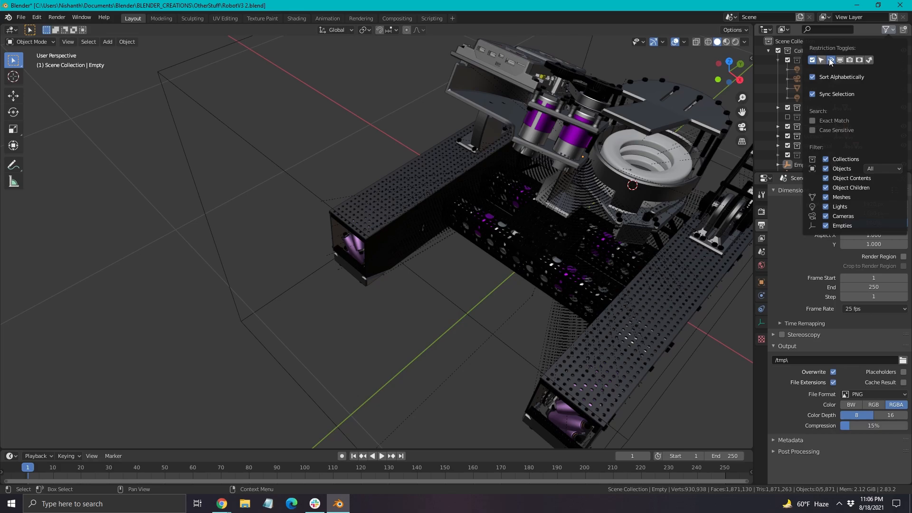
click(849, 61)
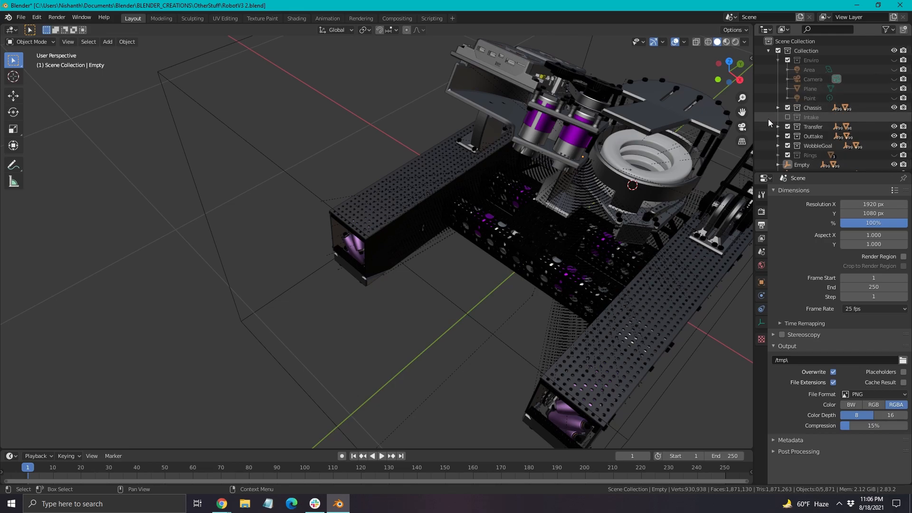
click(787, 117)
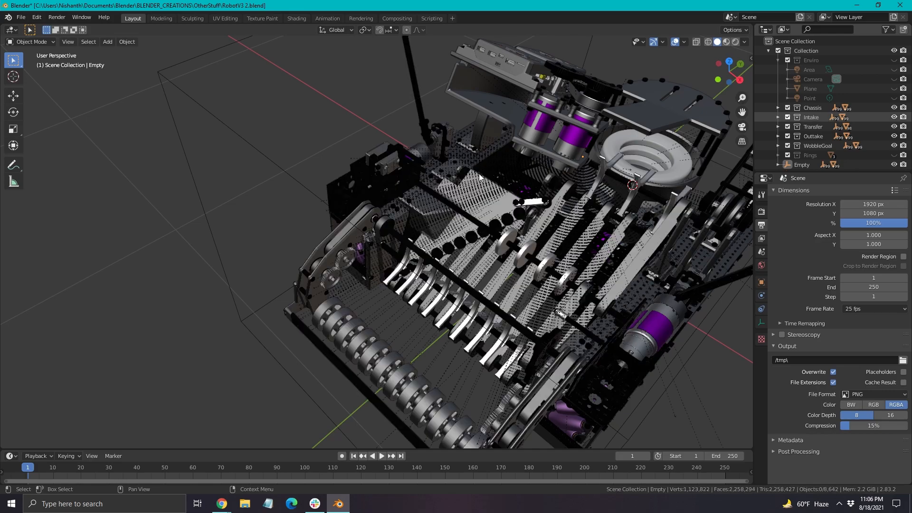
Step: Select the intake's side plate and show the collections it can be moved to with Move to Collection
scroll(237, 172, up, 4)
scroll(236, 173, down, 5)
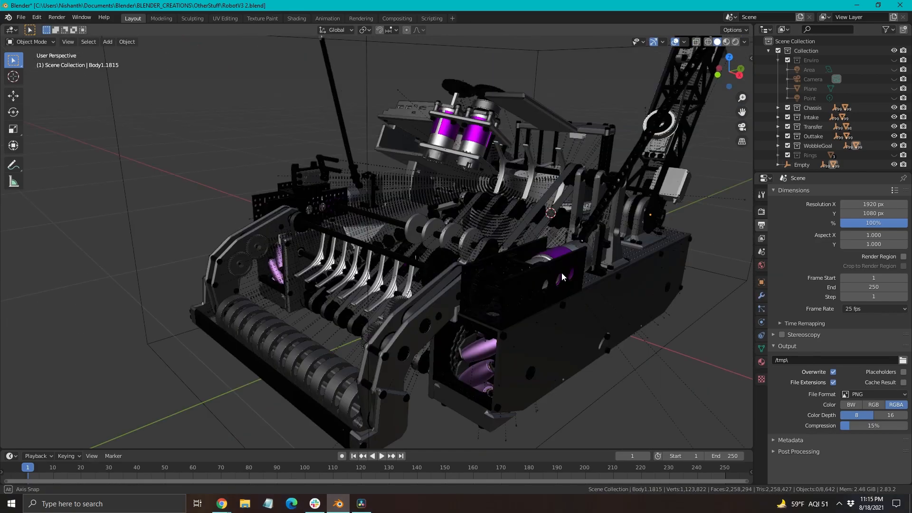
middle_drag(561, 272, 560, 275)
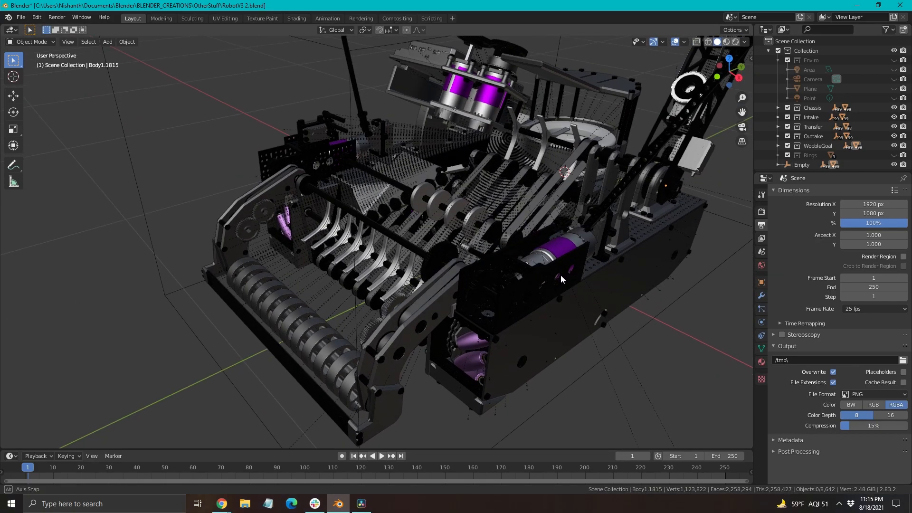
click(278, 195)
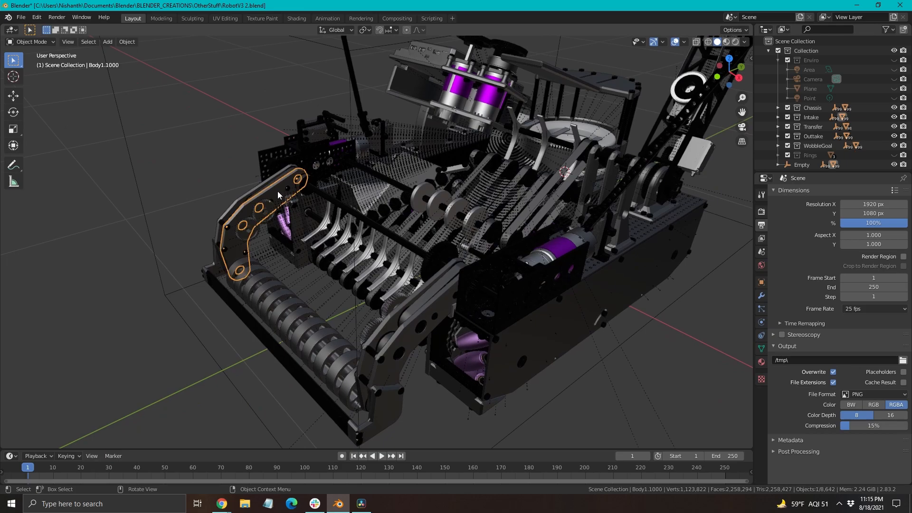
right_click(266, 191)
right_click(266, 190)
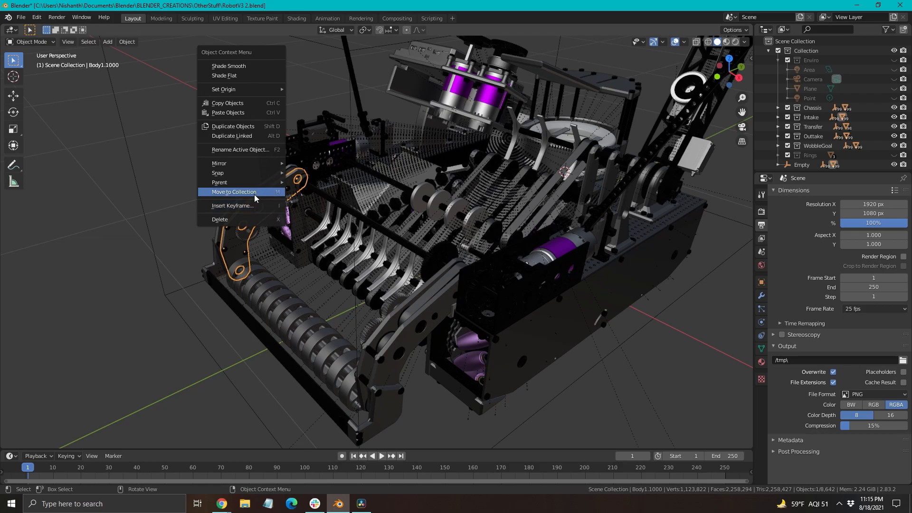
click(254, 195)
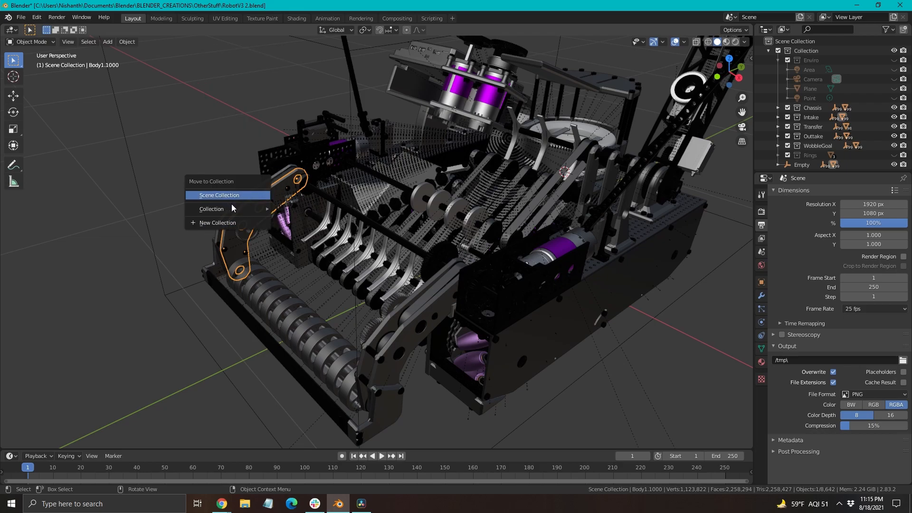
mouse_move(233, 209)
scroll(360, 211, down, 1)
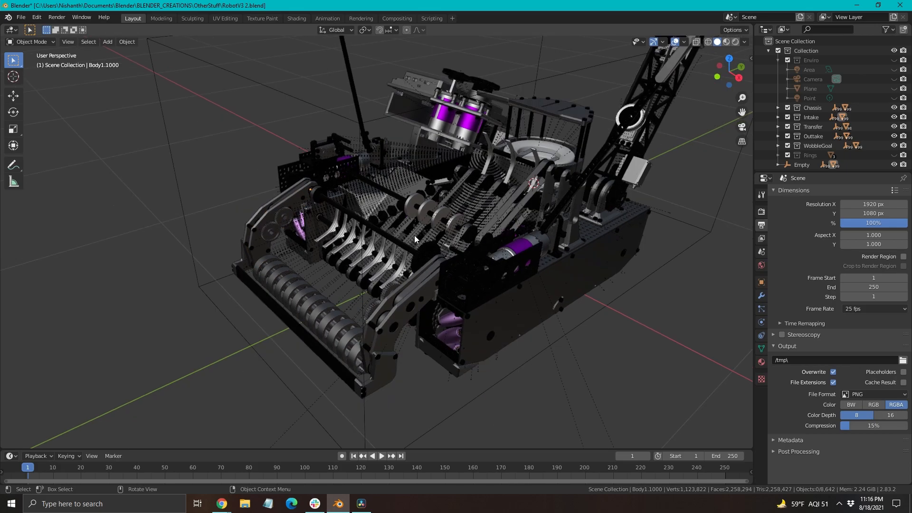
Step: Box-select the intake, transfer and front chassis parts together, inspect the selection, and clear it
drag(263, 396, 520, 181)
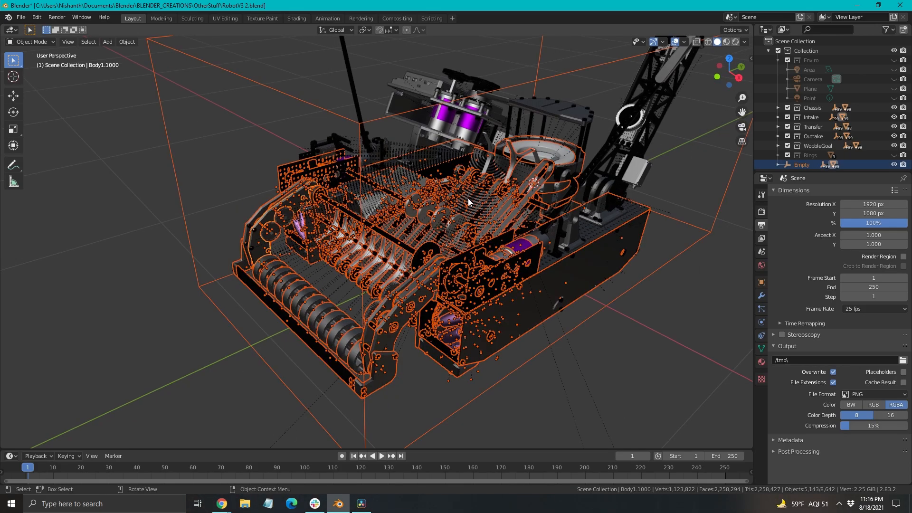
right_click(468, 202)
click(458, 209)
scroll(389, 243, up, 2)
scroll(390, 243, down, 6)
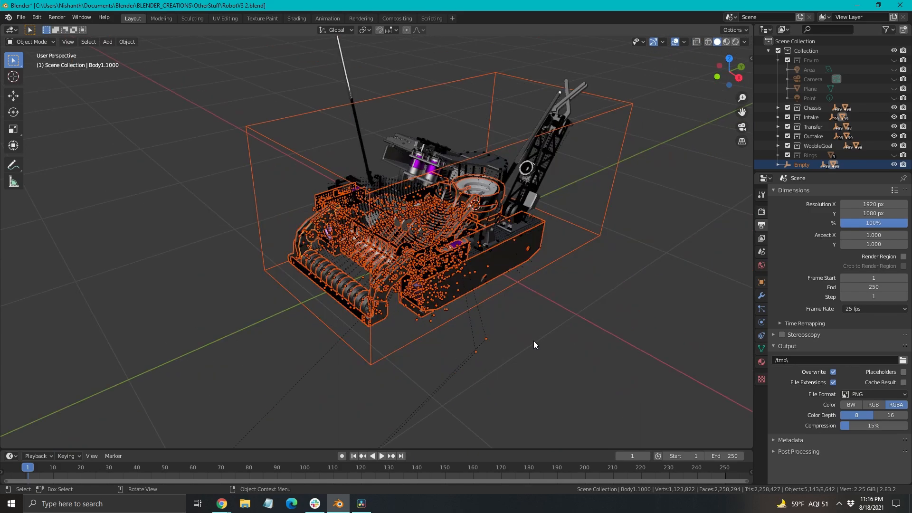
scroll(572, 143, up, 5)
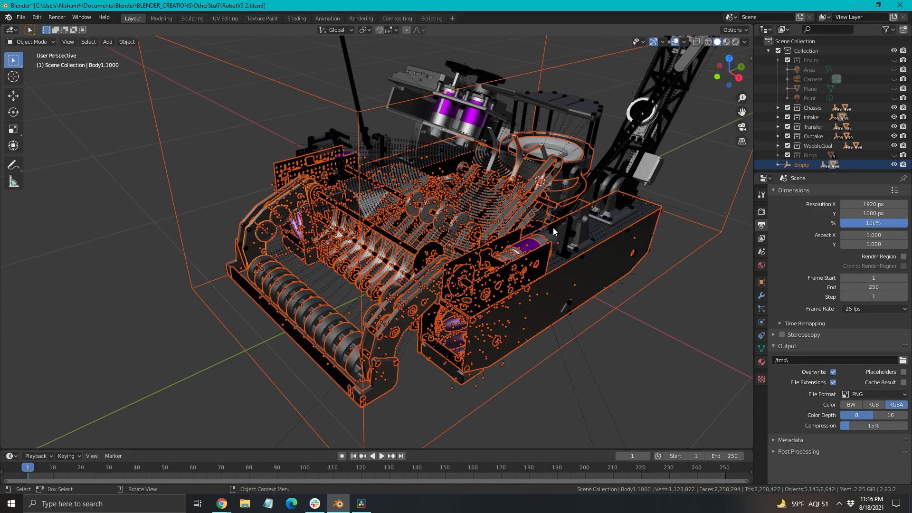
scroll(423, 264, up, 3)
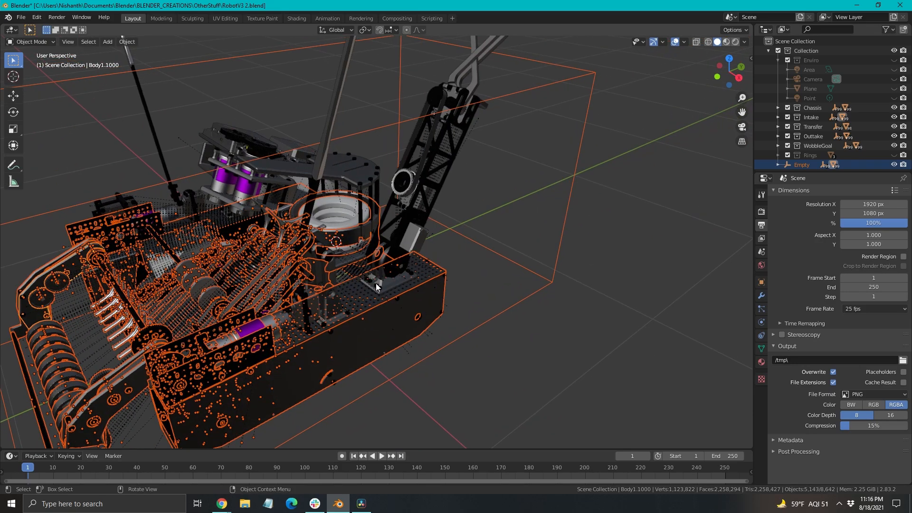
key(alt+a)
Step: Select the shaft at the base of the wobble goal arm and rotate it about -24° around the global X axis
scroll(409, 274, up, 4)
middle_drag(435, 278, 492, 249)
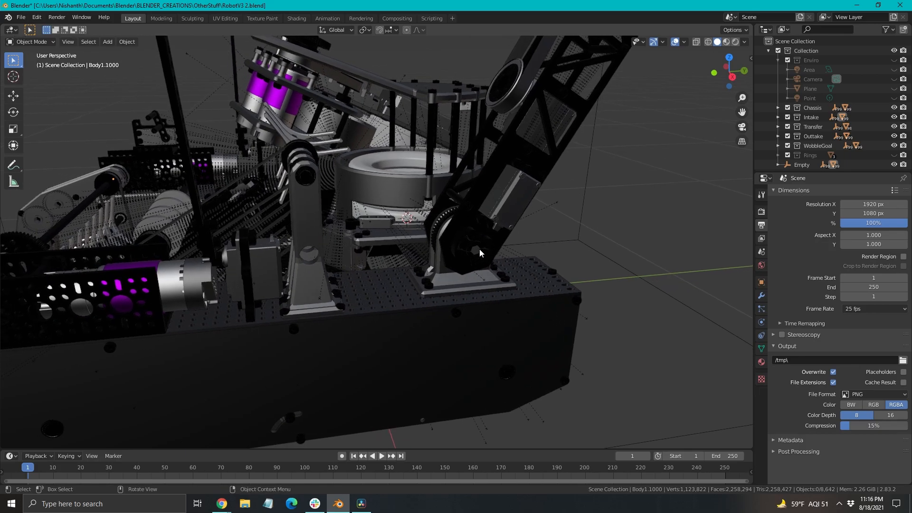
click(480, 249)
middle_drag(558, 261, 591, 262)
scroll(591, 262, down, 5)
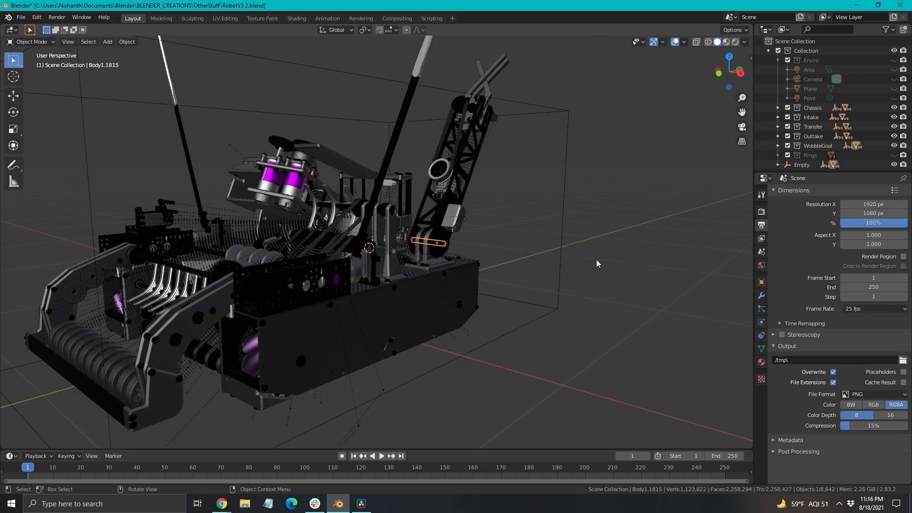
scroll(497, 128, up, 3)
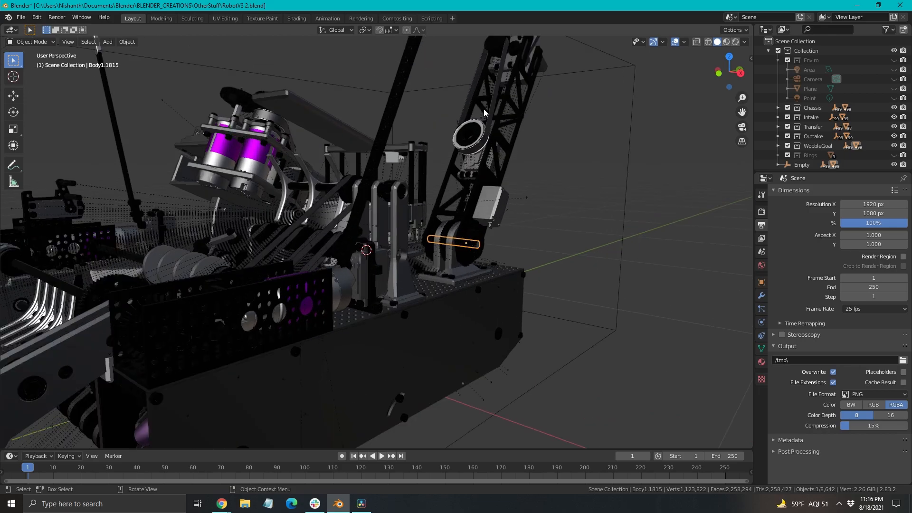
shift+middle_drag(527, 216, 453, 286)
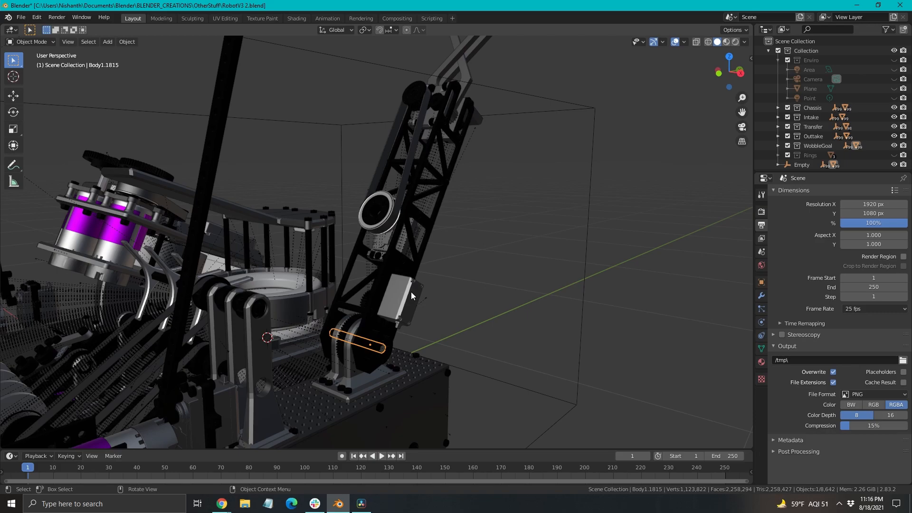
key(r)
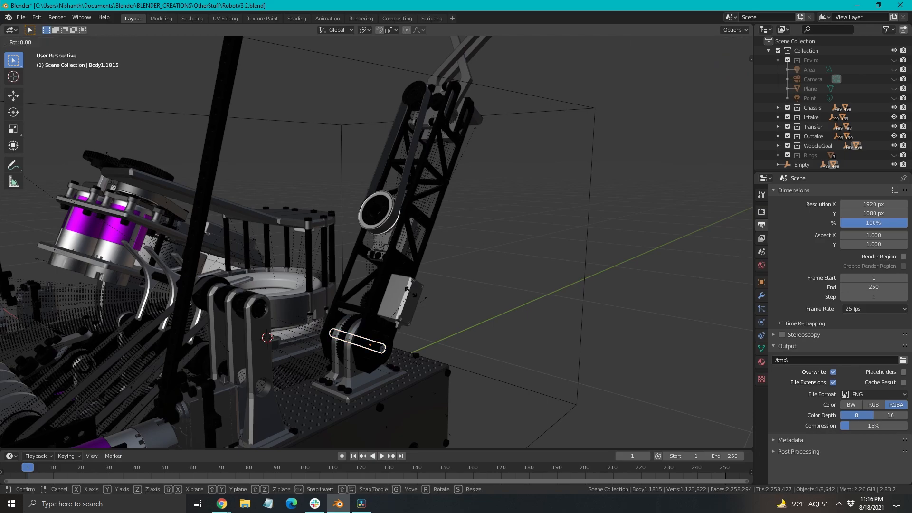
key(x)
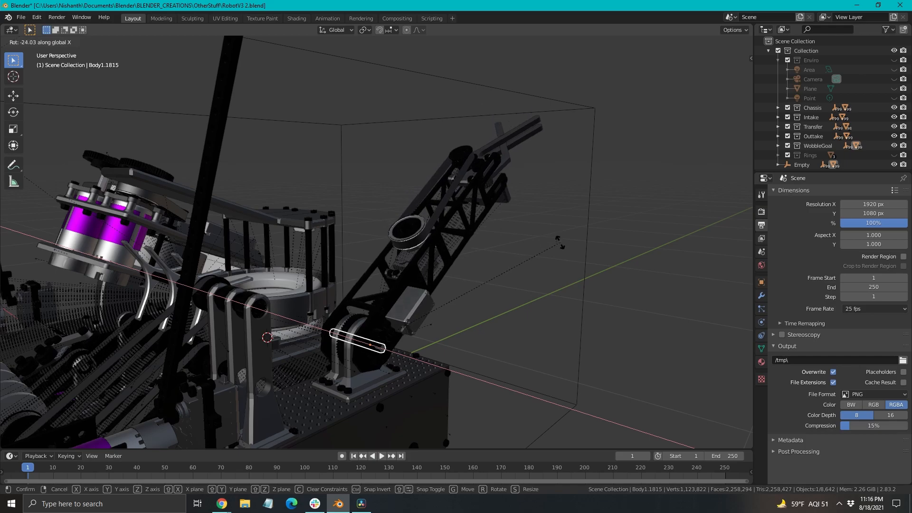
click(561, 218)
scroll(565, 237, up, 2)
click(559, 250)
scroll(562, 245, down, 6)
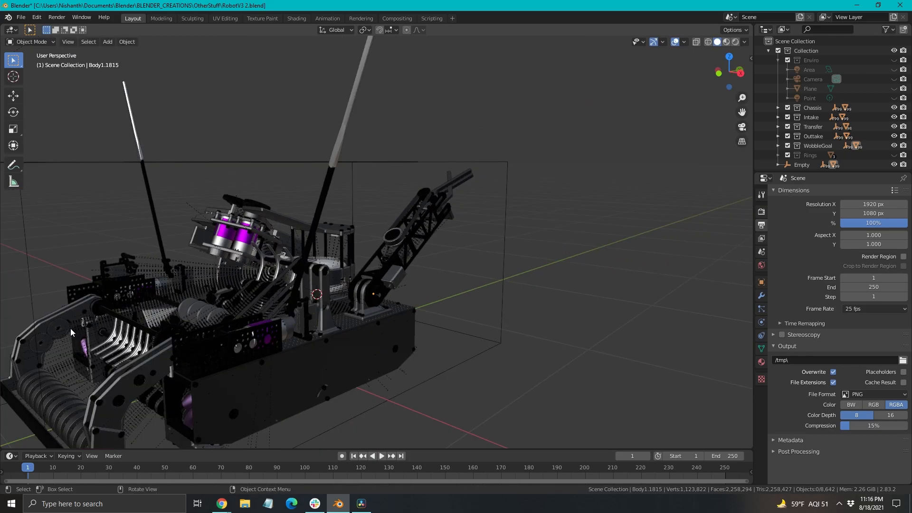
Step: Examine the transfer, the shooter and the wobble goal arm from the front and side of the robot
scroll(70, 332, up, 2)
shift+middle_drag(421, 307, 577, 177)
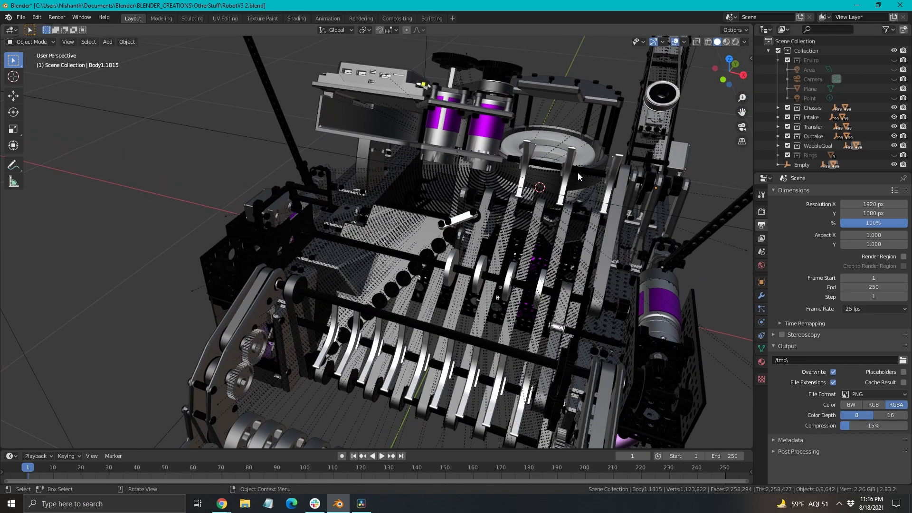
middle_drag(596, 249, 571, 315)
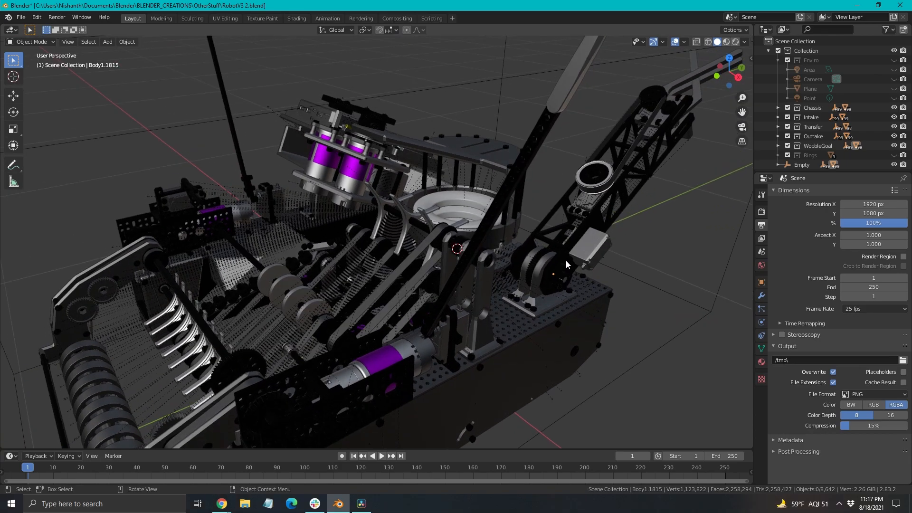
scroll(523, 340, down, 4)
middle_drag(523, 340, 332, 300)
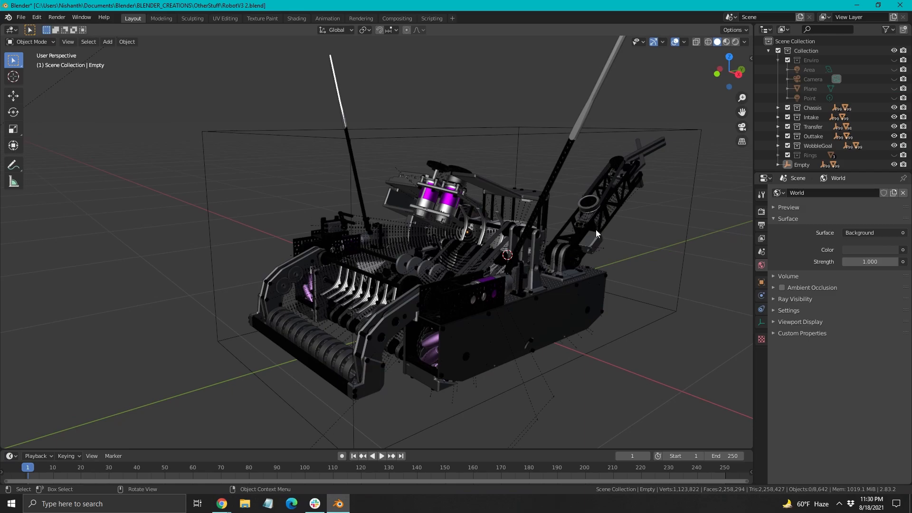
middle_drag(595, 229, 576, 259)
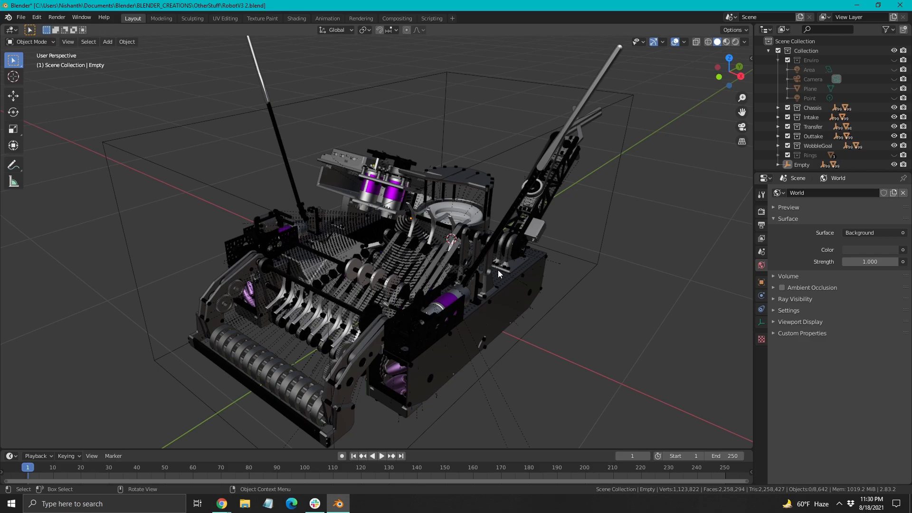
Step: Select the chassis's outer side plate and inspect the surface settings of its SprayPaintBlack material
click(445, 359)
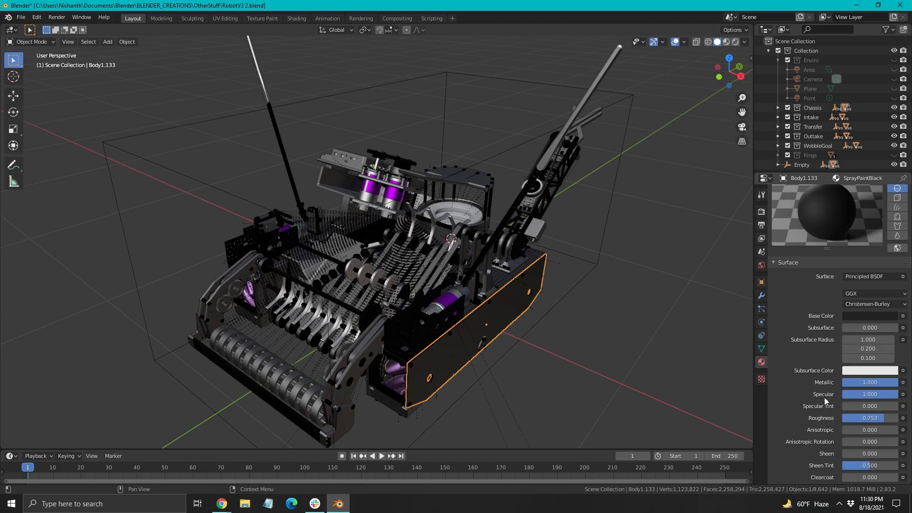
scroll(865, 399, down, 1)
key(h)
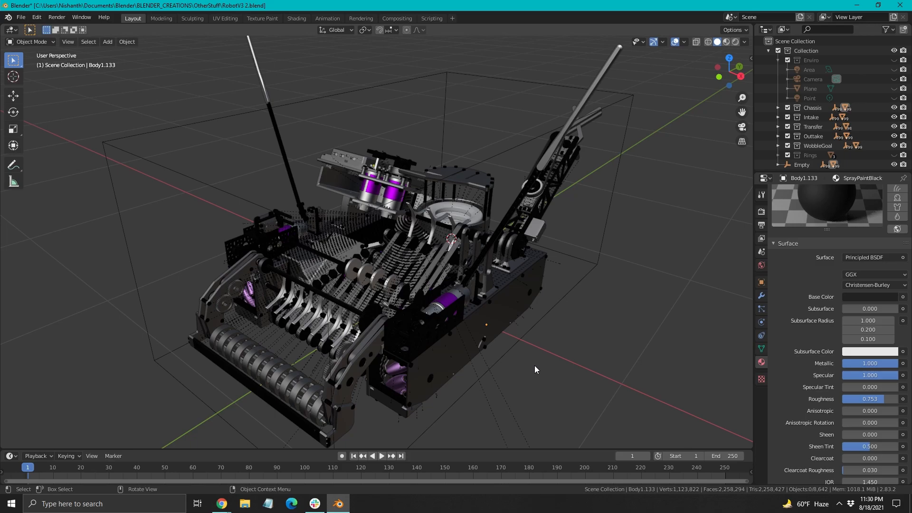
click(451, 353)
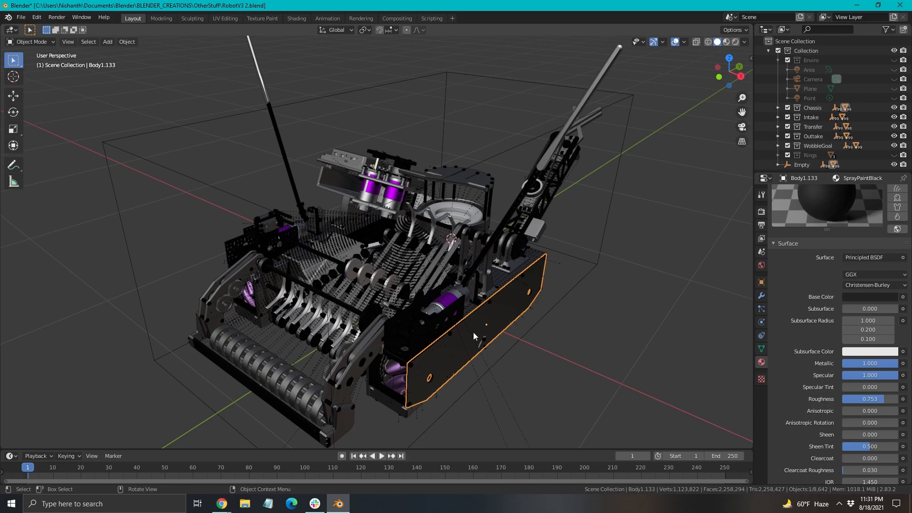
Step: Select the perforated channel around the intake motor and inspect its Aluminum - Dark material up close
scroll(428, 374, up, 3)
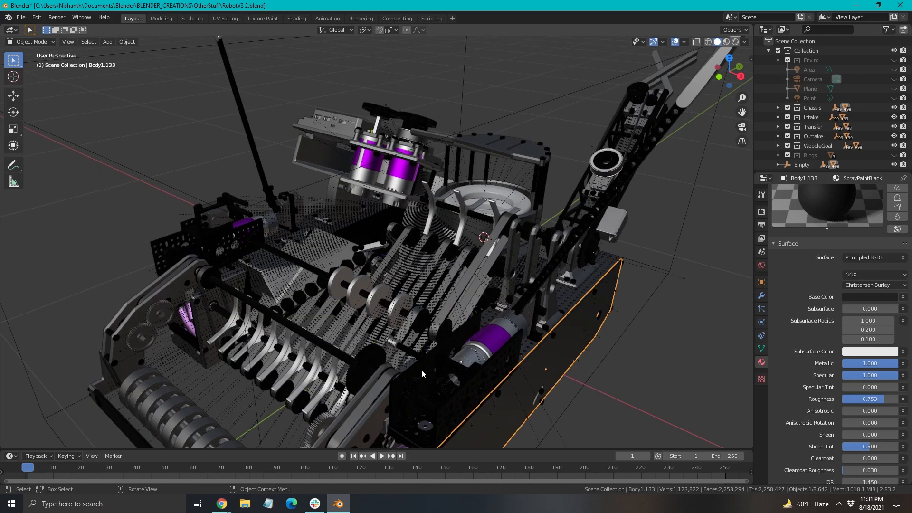
click(421, 369)
scroll(423, 221, down, 4)
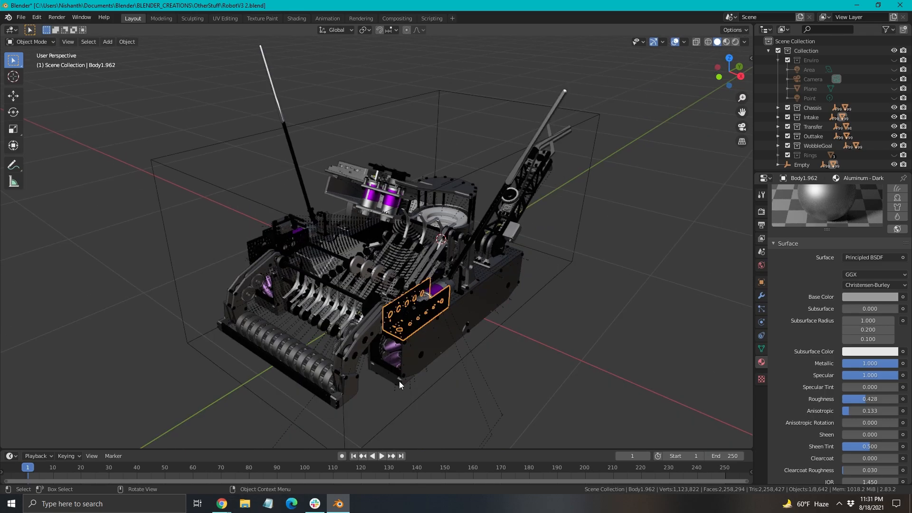
scroll(399, 381, up, 3)
scroll(569, 330, up, 2)
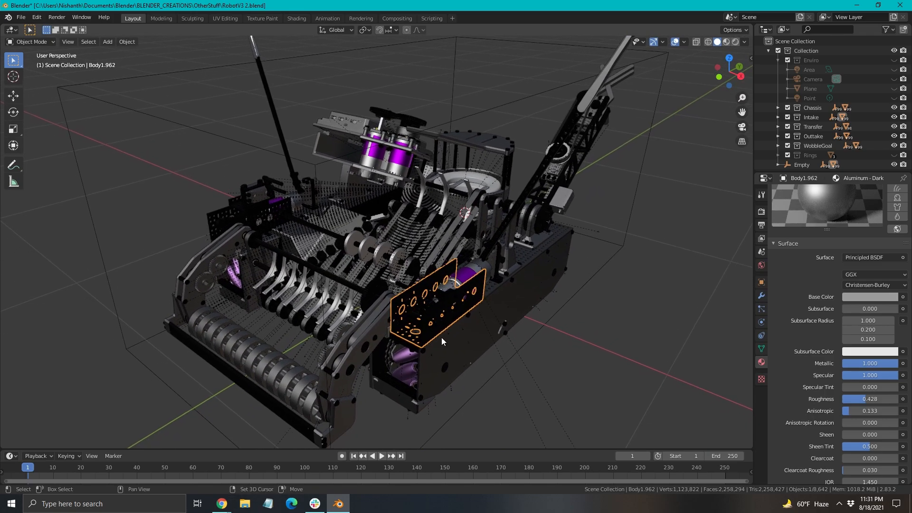
scroll(443, 338, up, 2)
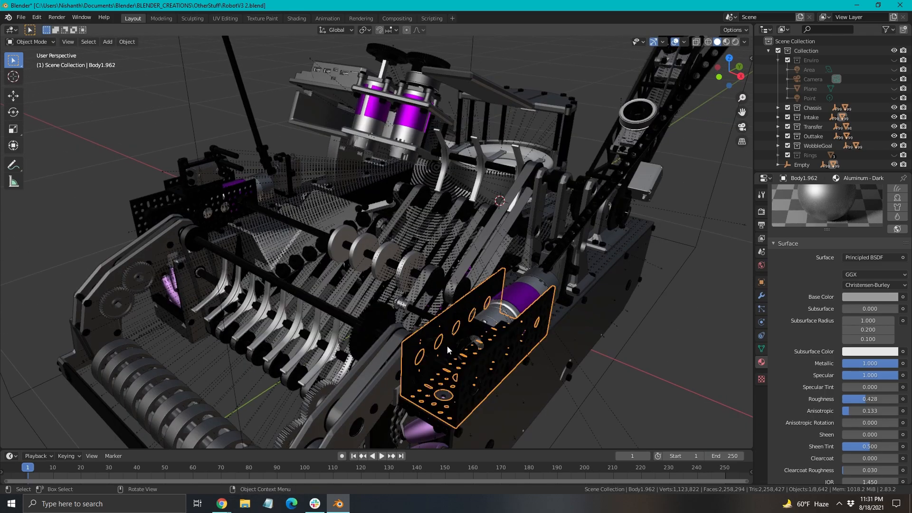
middle_drag(448, 350, 485, 315)
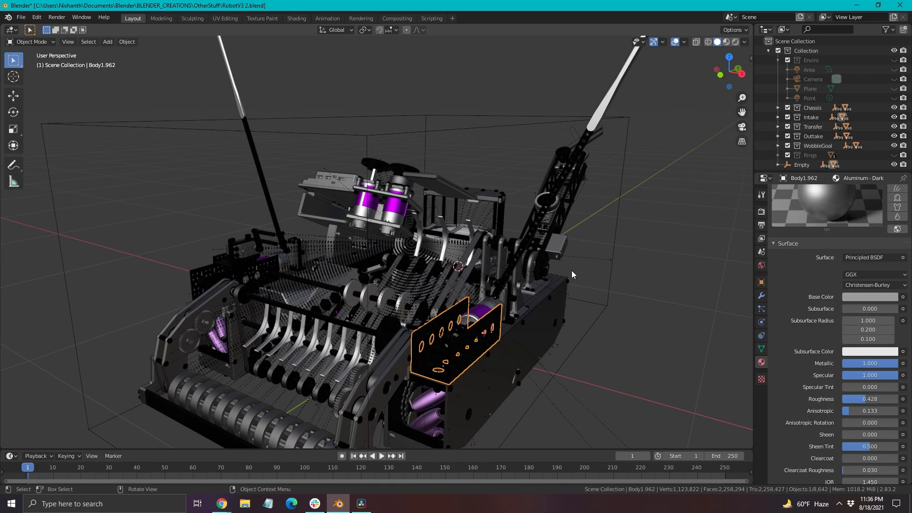
Step: Select individual screws along the chassis side plate's upper edge and compare the materials assigned to them
scroll(494, 393, up, 5)
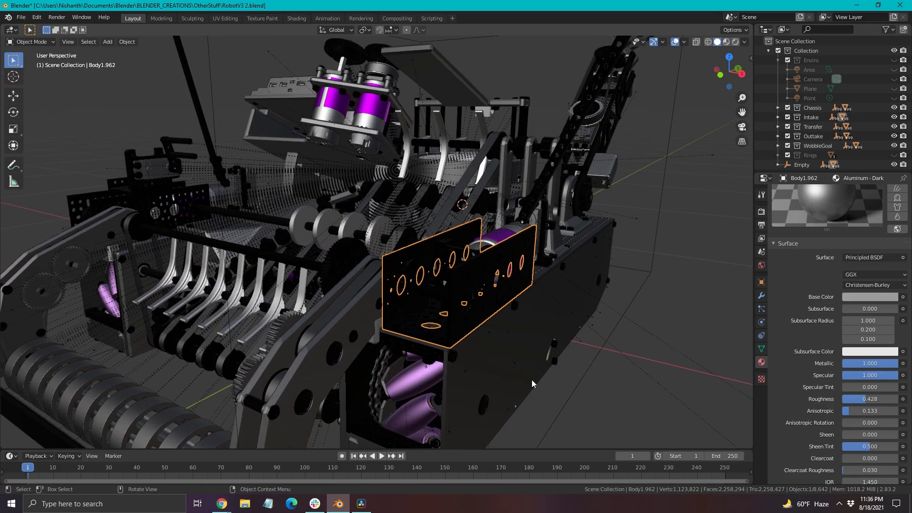
scroll(531, 381, up, 2)
shift+middle_drag(466, 342, 387, 280)
click(374, 365)
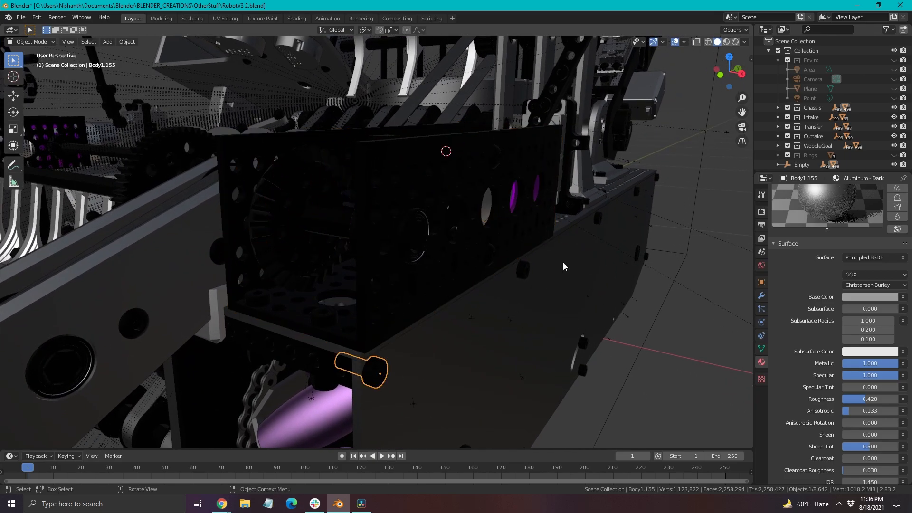
click(511, 270)
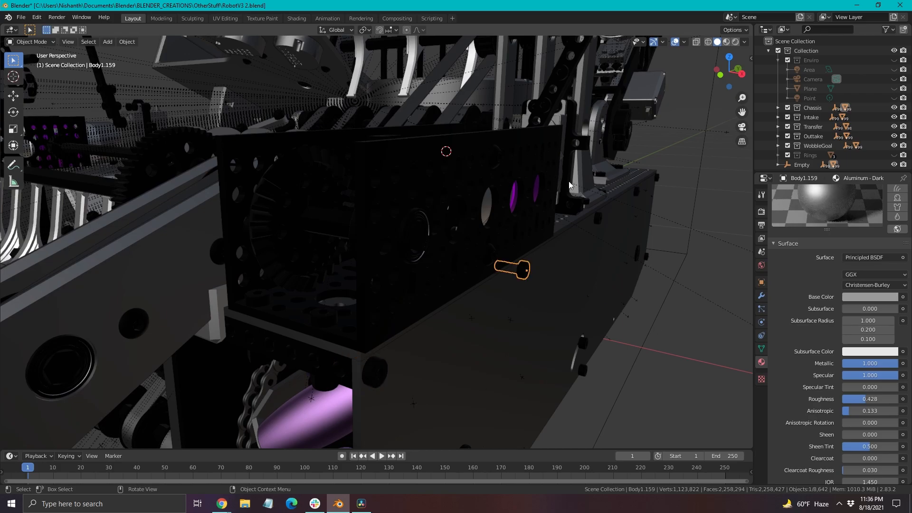
middle_drag(657, 254, 437, 305)
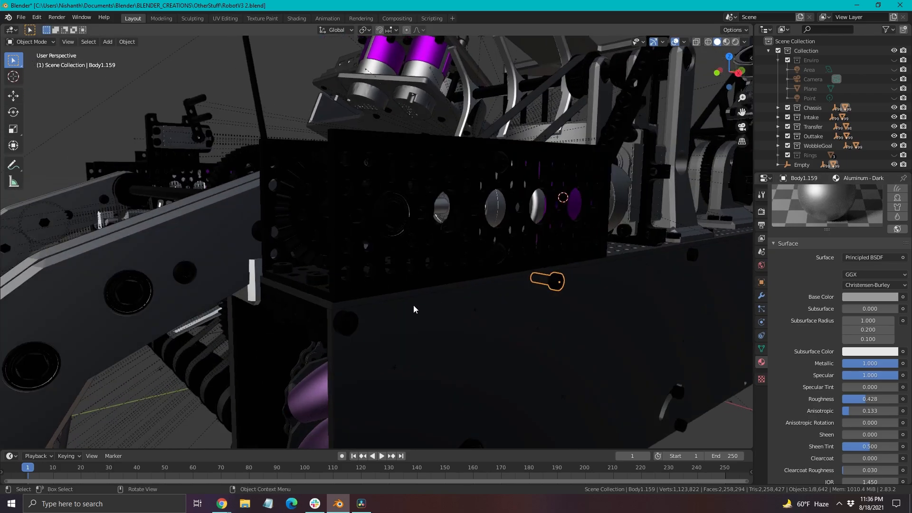
click(346, 320)
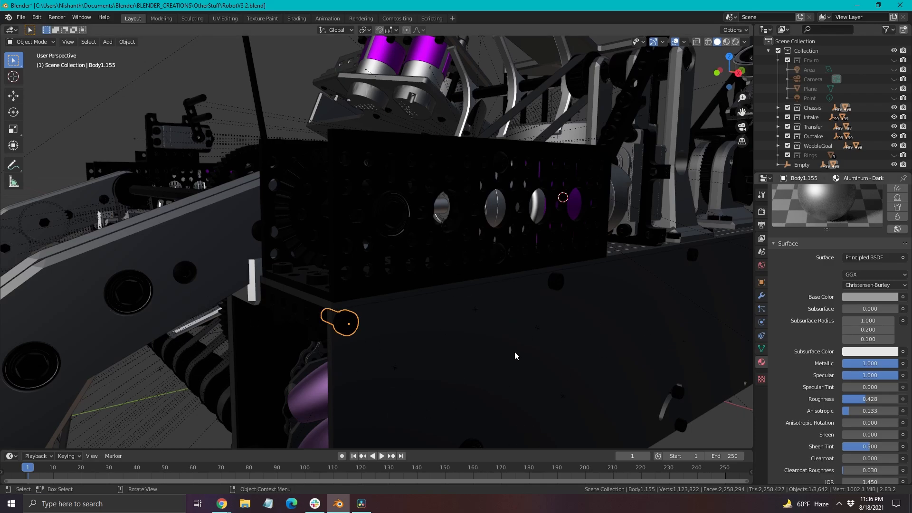
scroll(460, 249, down, 5)
middle_drag(457, 278, 587, 366)
scroll(566, 324, down, 4)
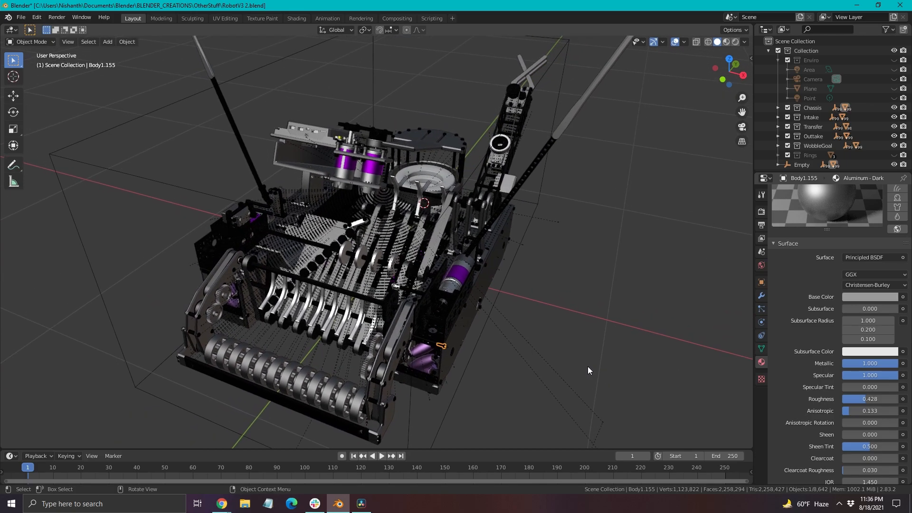
Step: Examine the curved backdrop plane behind the robot from the side, the front and farther away
click(21, 17)
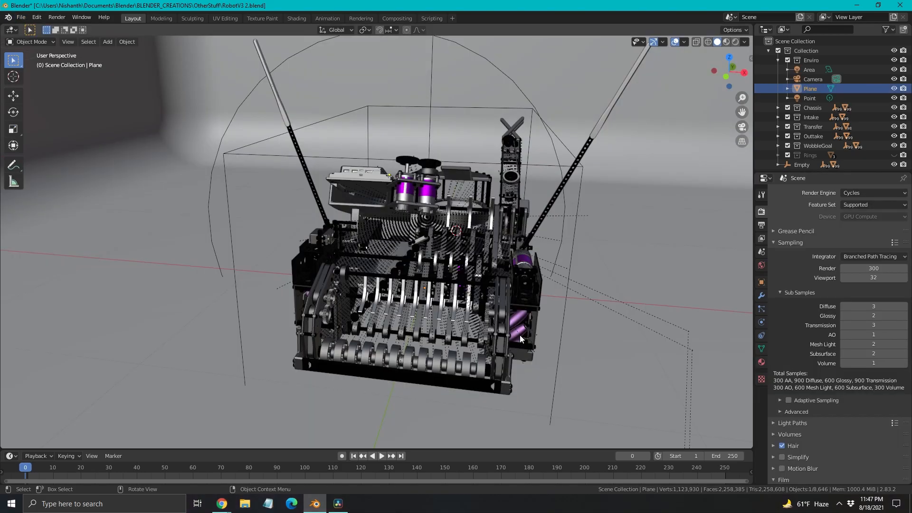
middle_drag(489, 323, 470, 323)
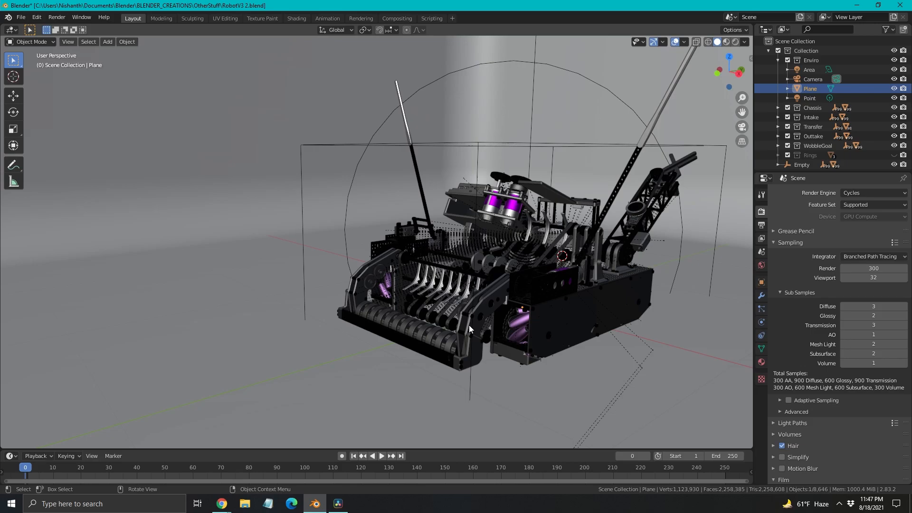
scroll(584, 315, down, 2)
shift+middle_drag(631, 321, 526, 355)
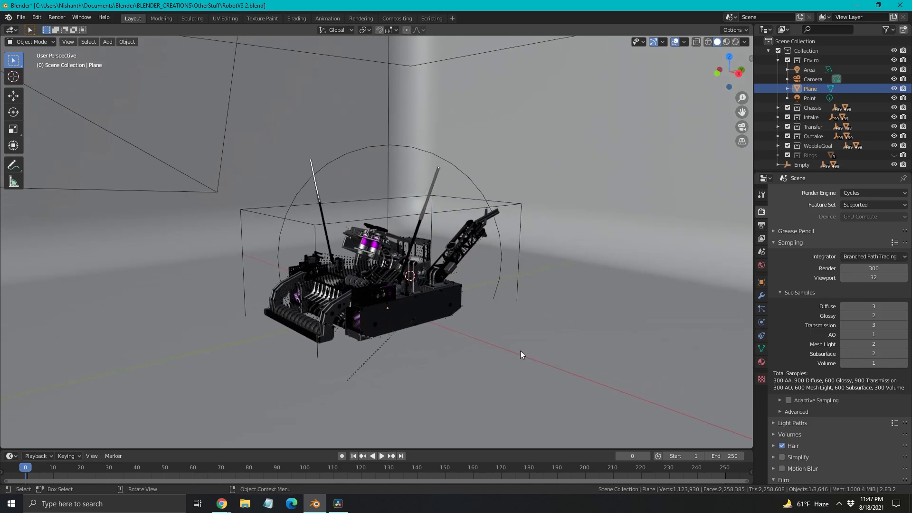
middle_drag(534, 347, 556, 341)
shift+middle_drag(380, 334, 440, 327)
key(alt+a)
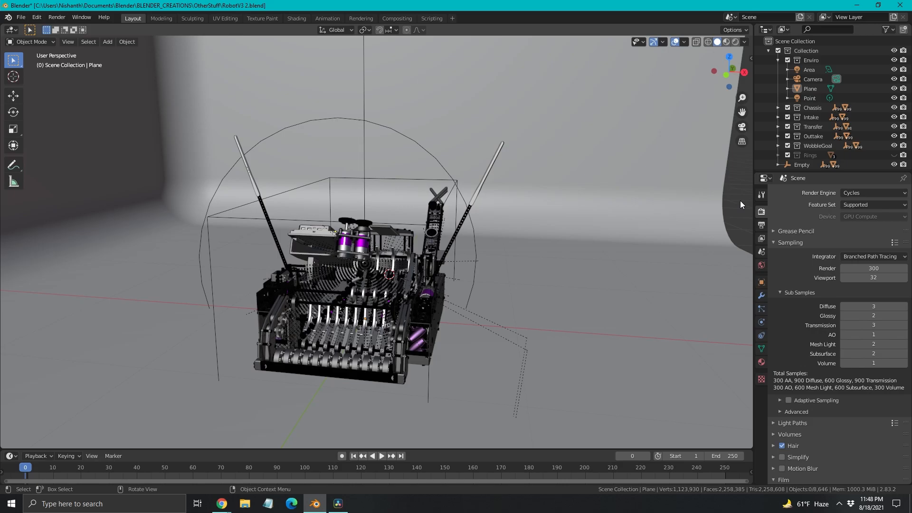
scroll(712, 211, down, 6)
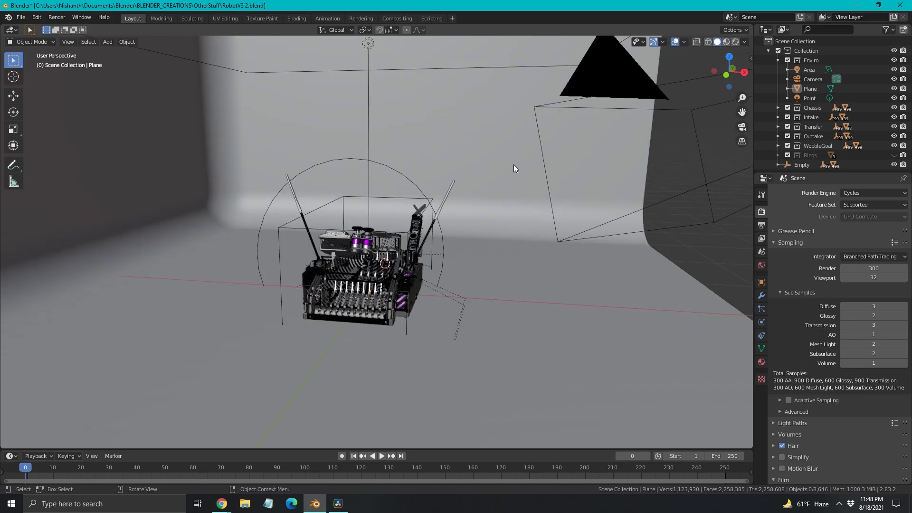
Step: Select the curved backdrop plane, hide it and frame the robot closely from the front
click(513, 164)
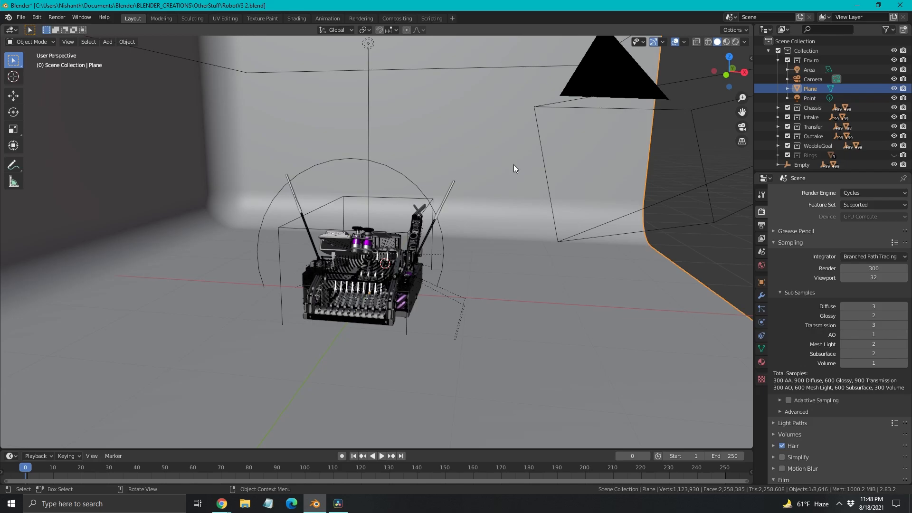
key(h)
scroll(331, 292, up, 4)
scroll(332, 293, up, 1)
shift+middle_drag(332, 293, 392, 269)
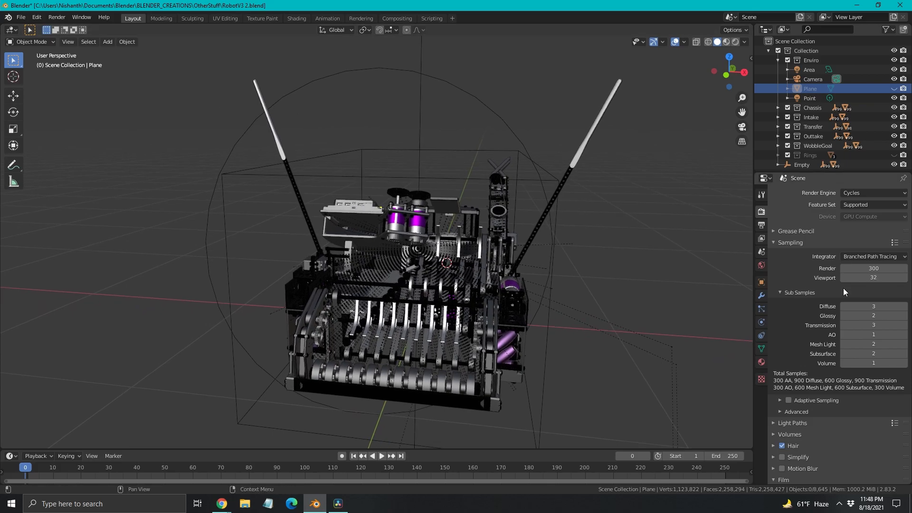
Step: Review the Cycles sampling and Film transparency settings, and check the robot's framing through the camera
scroll(807, 280, down, 3)
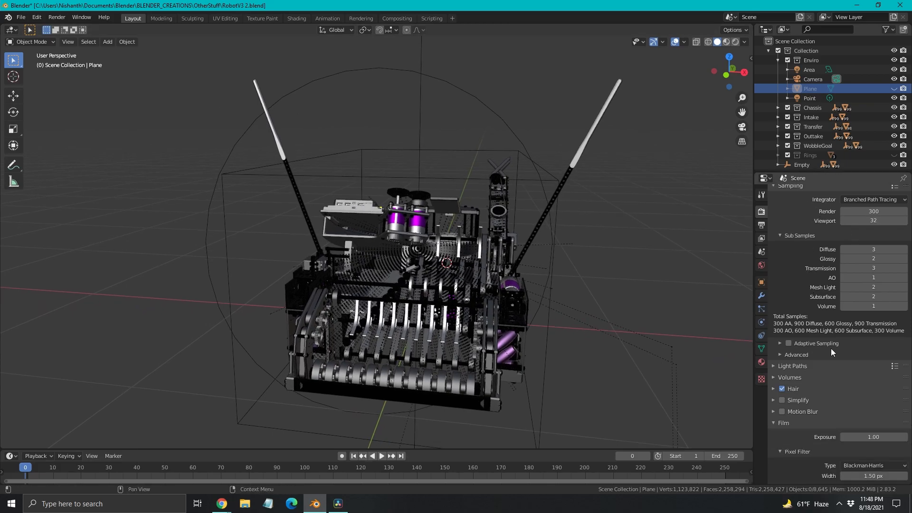
scroll(788, 440, down, 4)
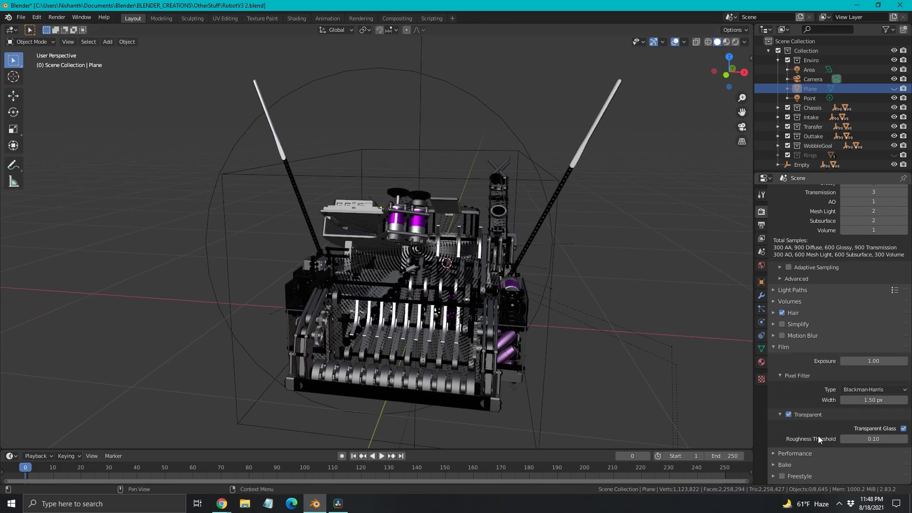
scroll(834, 388, up, 2)
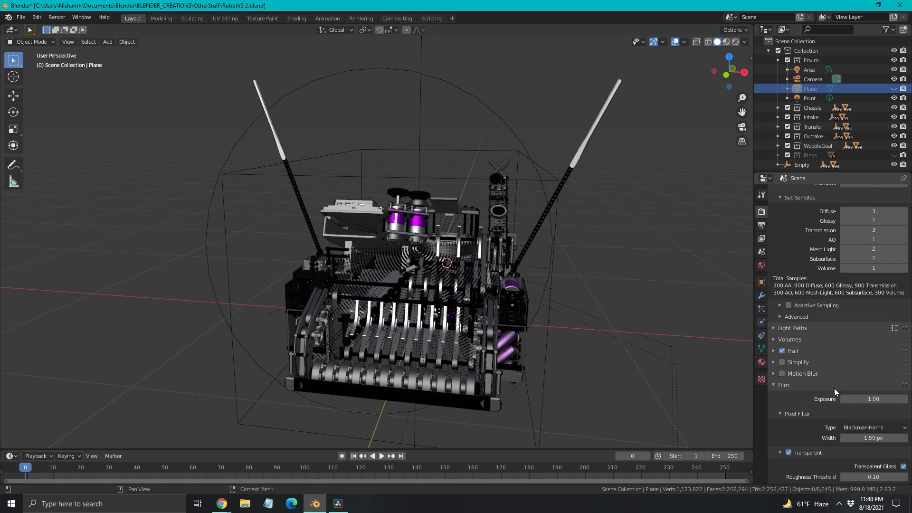
middle_drag(541, 232, 494, 221)
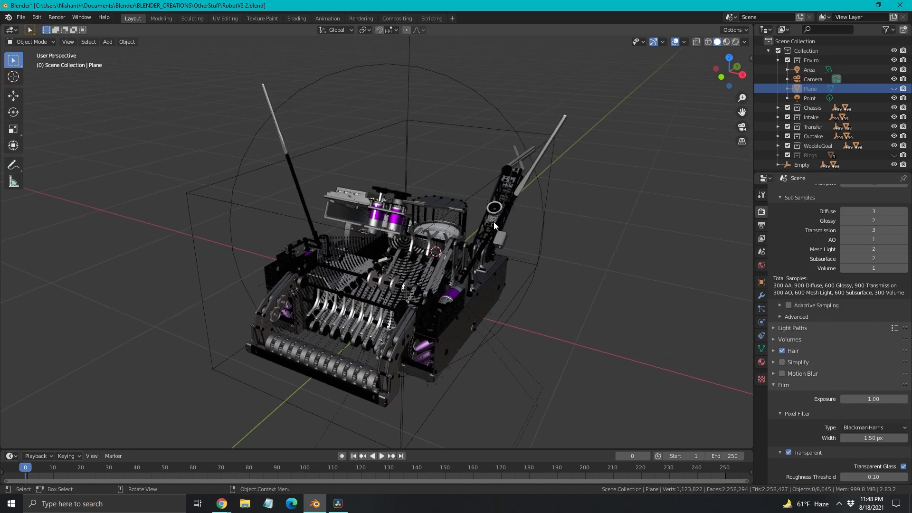
key(KP_0)
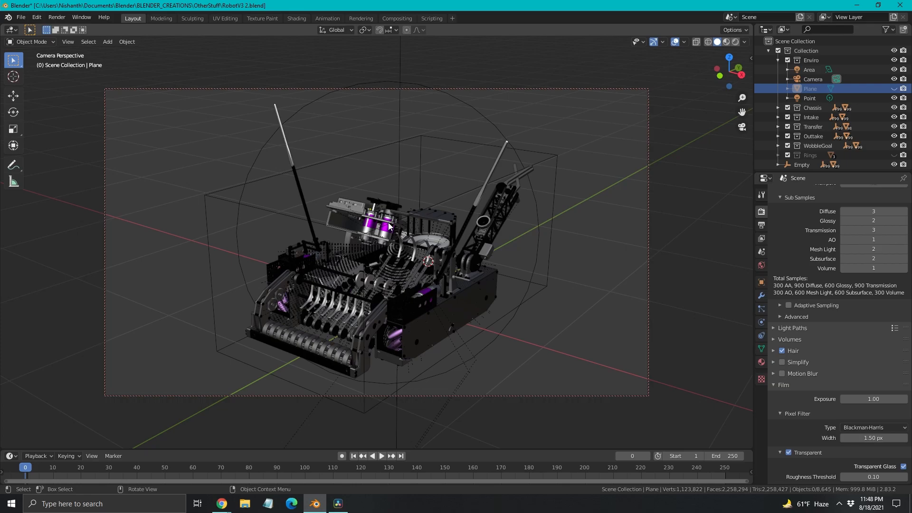
key(KP_0)
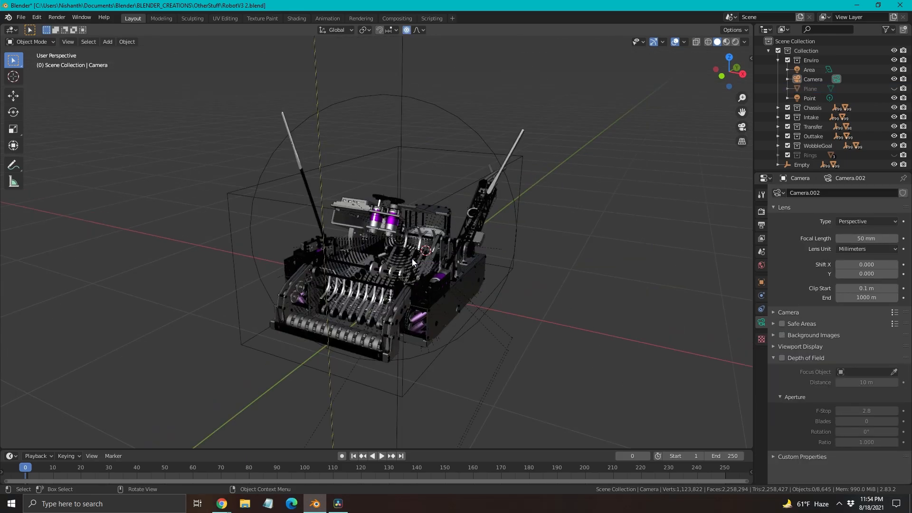
Step: Set the camera's lens type to Orthographic
middle_drag(412, 262, 446, 273)
scroll(451, 280, up, 3)
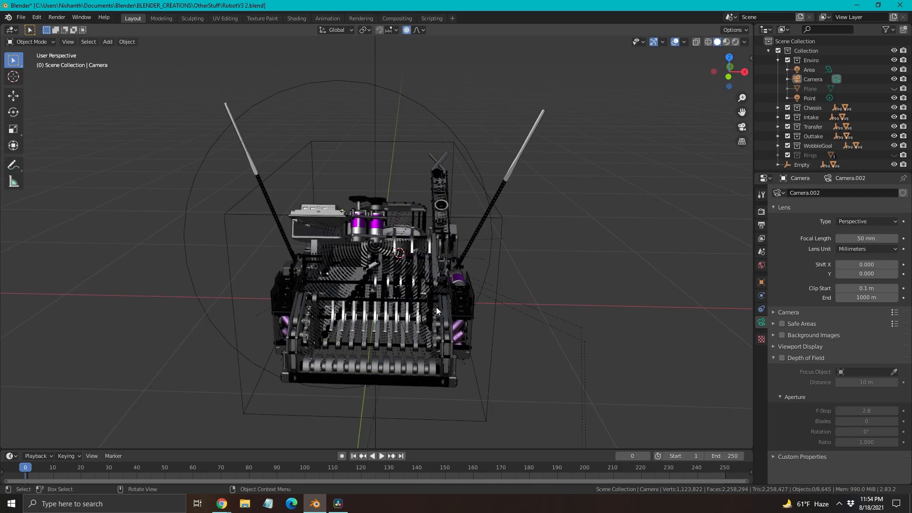
scroll(435, 259, down, 5)
scroll(427, 257, up, 4)
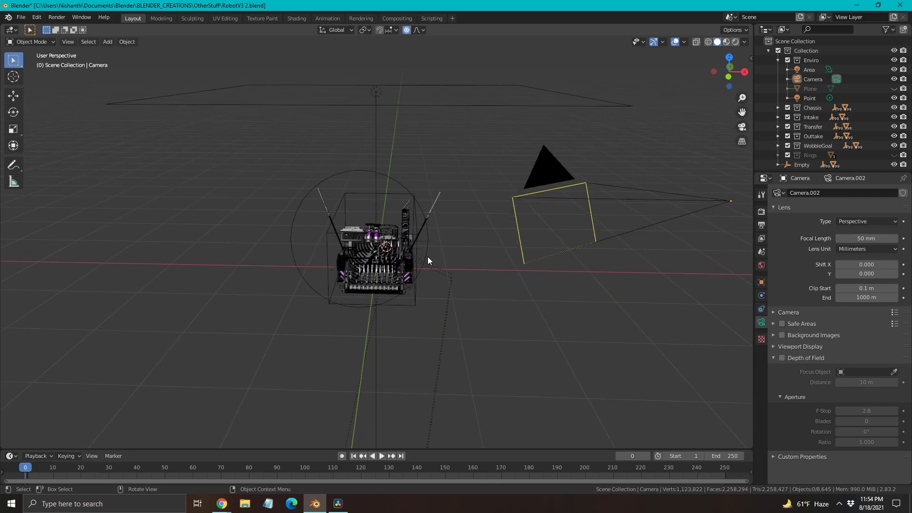
click(850, 220)
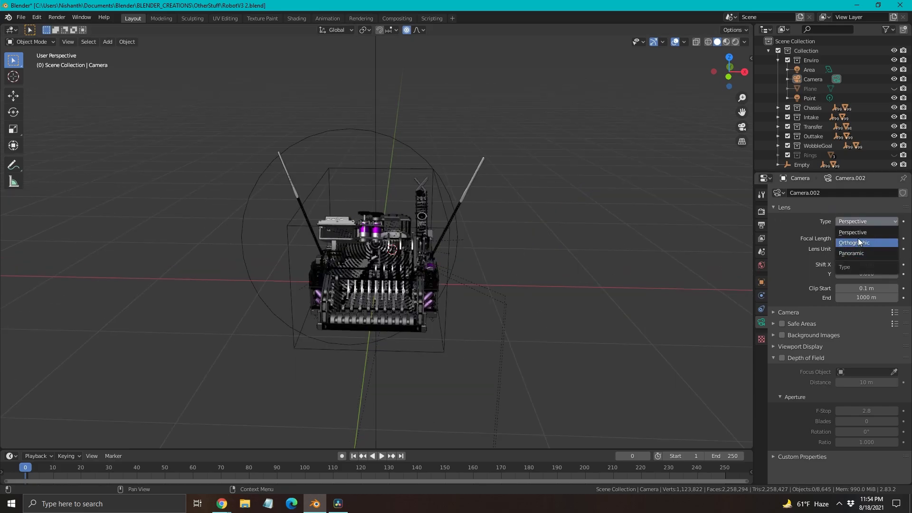
click(858, 238)
scroll(474, 258, down, 5)
scroll(422, 260, up, 6)
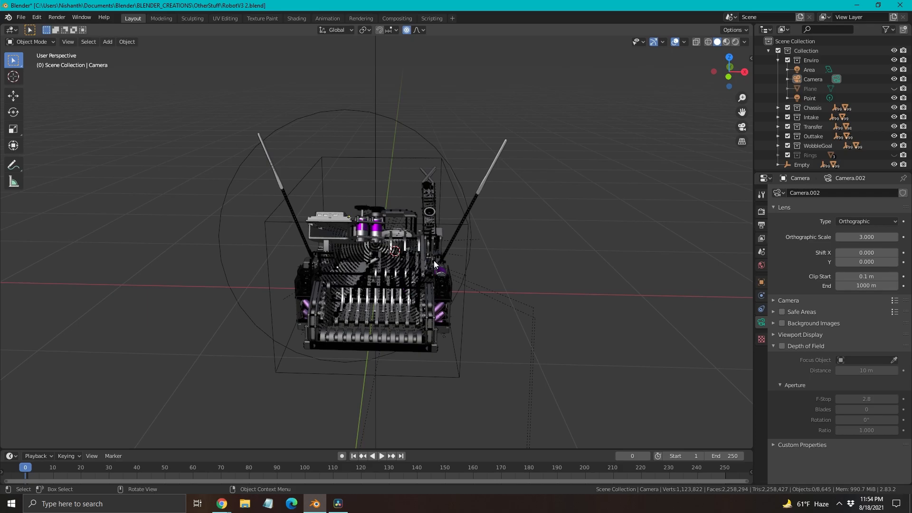
Step: Set the camera's orthographic scale to 2.200 while looking through the camera at the robot
scroll(365, 195, down, 5)
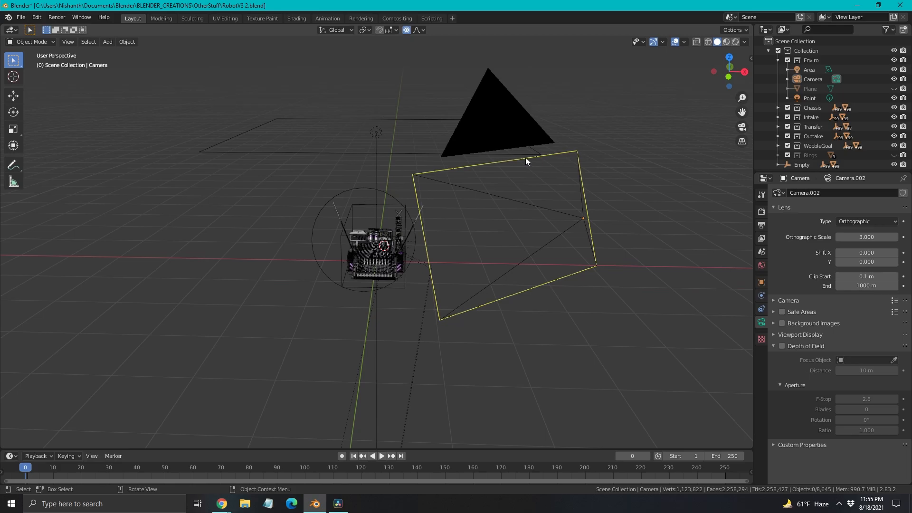
scroll(422, 203, up, 4)
middle_drag(521, 221, 357, 321)
middle_drag(517, 344, 508, 296)
click(848, 220)
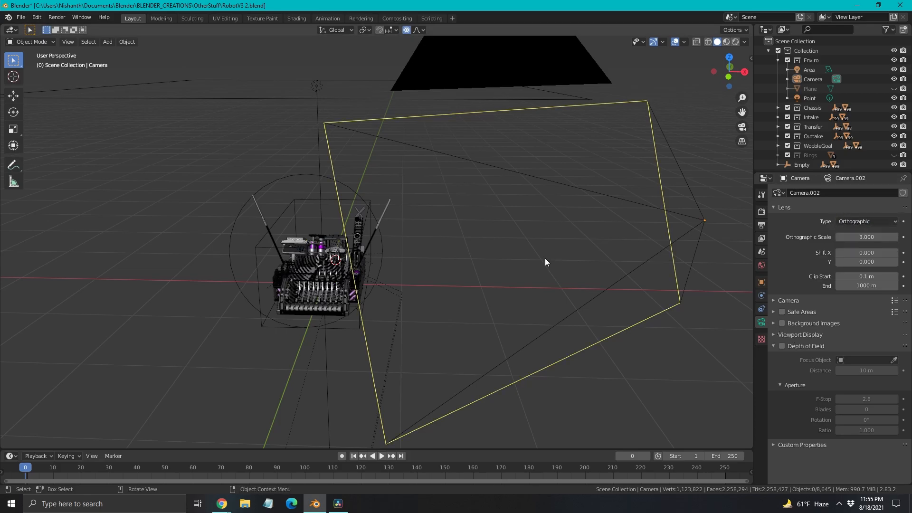
key(n)
key(n)
key(KP_0)
mouse_move(863, 236)
mouse_down()
mouse_move(824, 236)
mouse_move(864, 237)
mouse_up()
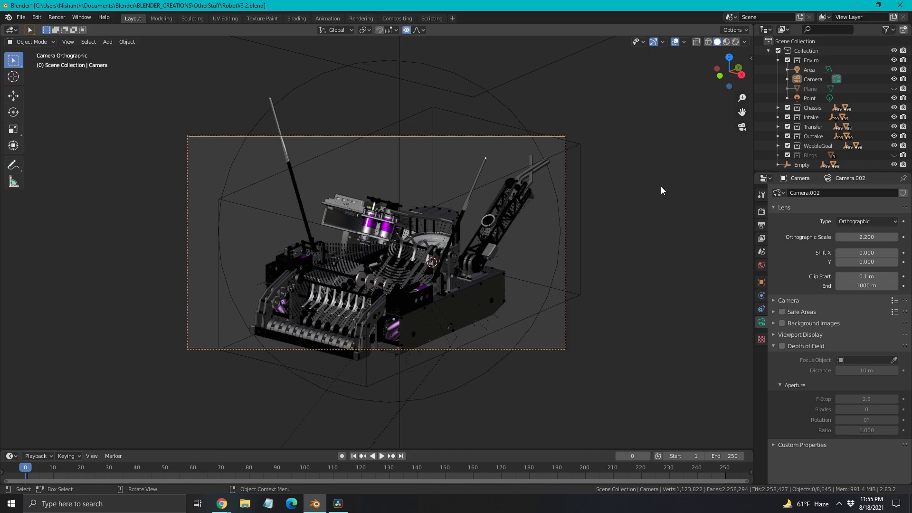
key(KP_0)
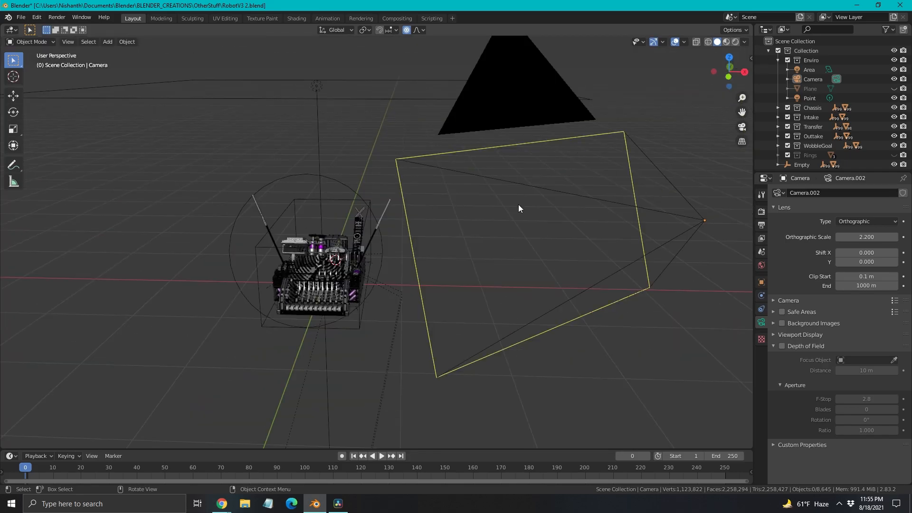
Step: Show the camera's location and rotation values and open its X rotation for editing
key(n)
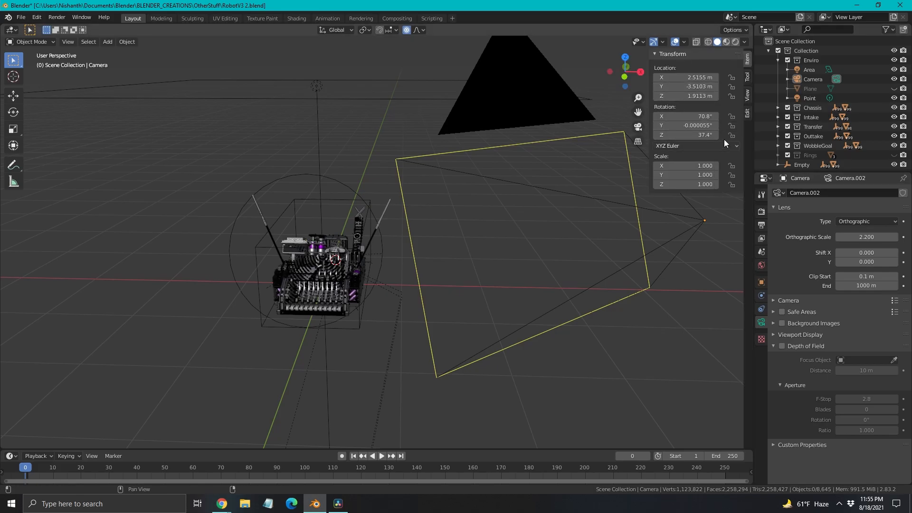
click(708, 122)
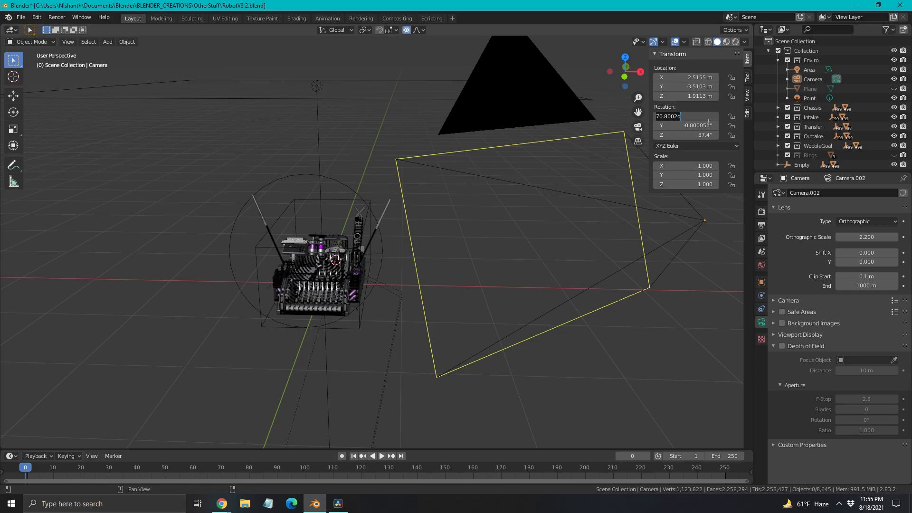
key(Return)
key(n)
Step: Examine where the area light and the point light sit above the robot relative to the camera
middle_drag(568, 187, 412, 310)
middle_drag(428, 197, 489, 209)
scroll(483, 210, down, 5)
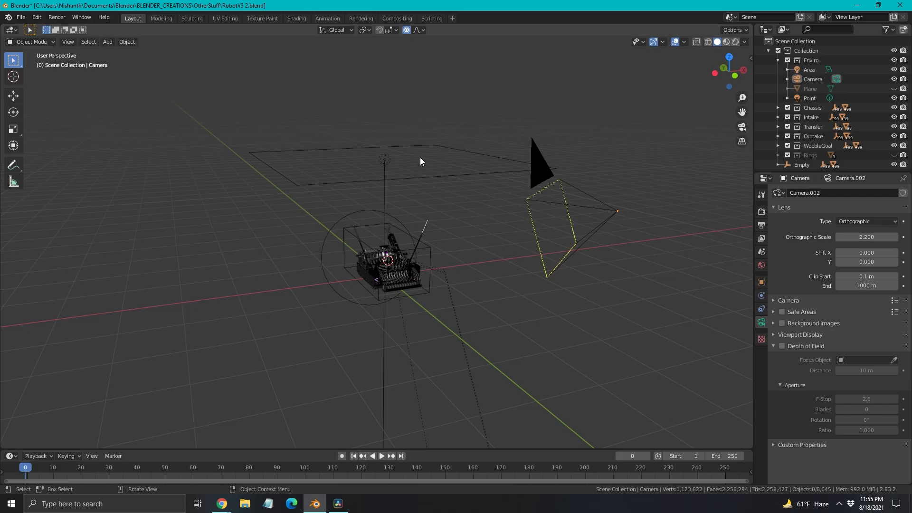
scroll(448, 167, up, 3)
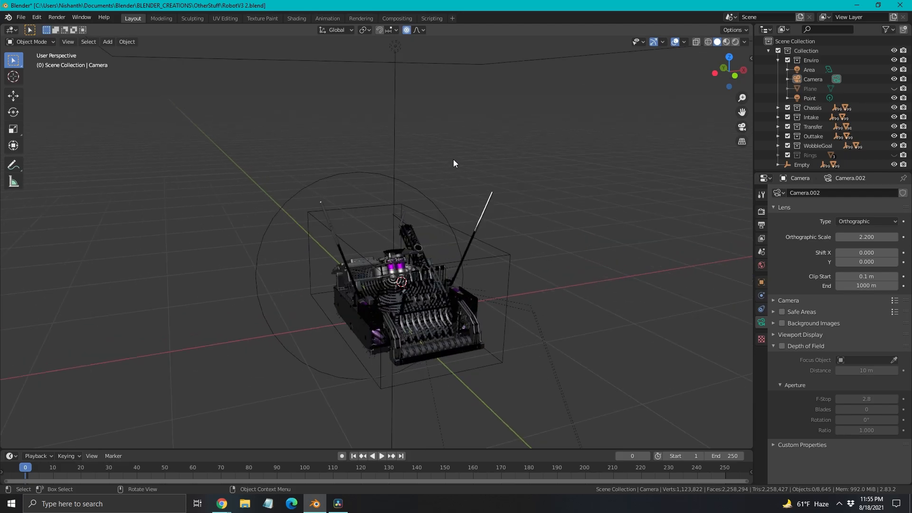
scroll(403, 184, down, 3)
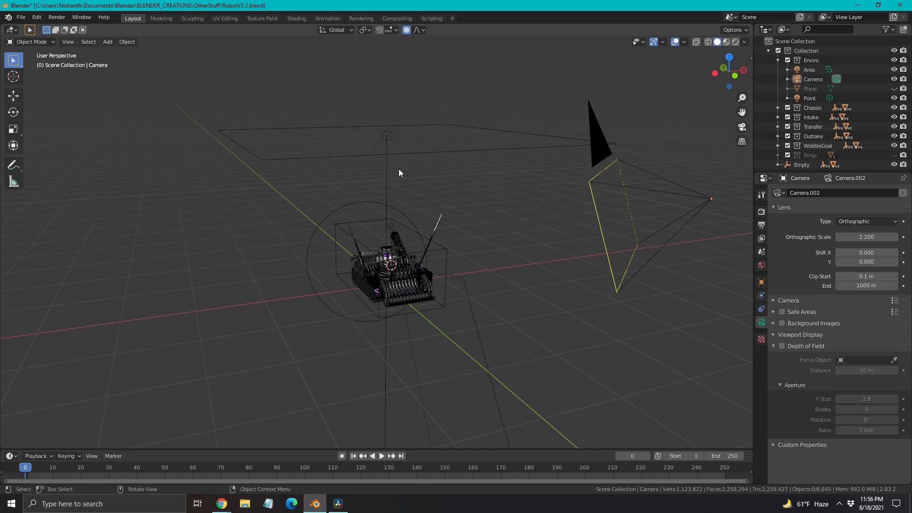
scroll(398, 171, up, 6)
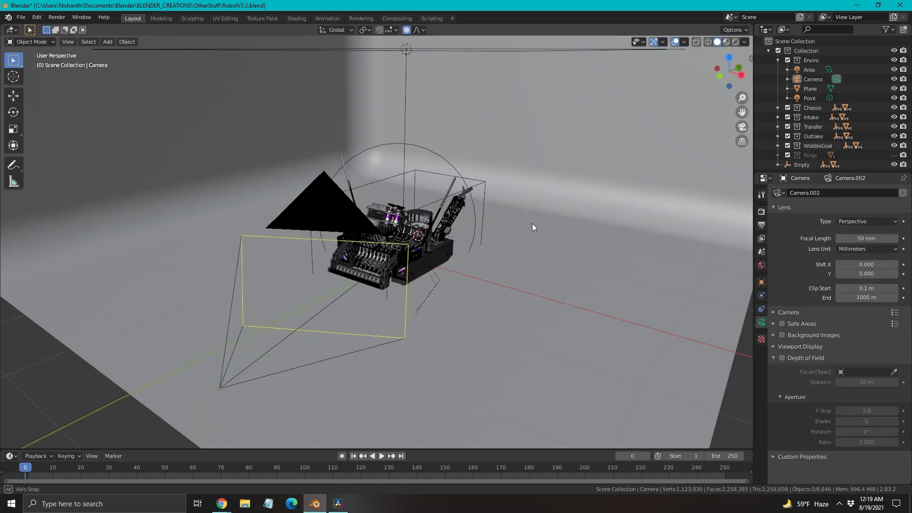
Step: Check the robot and backdrop through the perspective camera, and inspect the setup around them from several angles
middle_drag(532, 223, 552, 281)
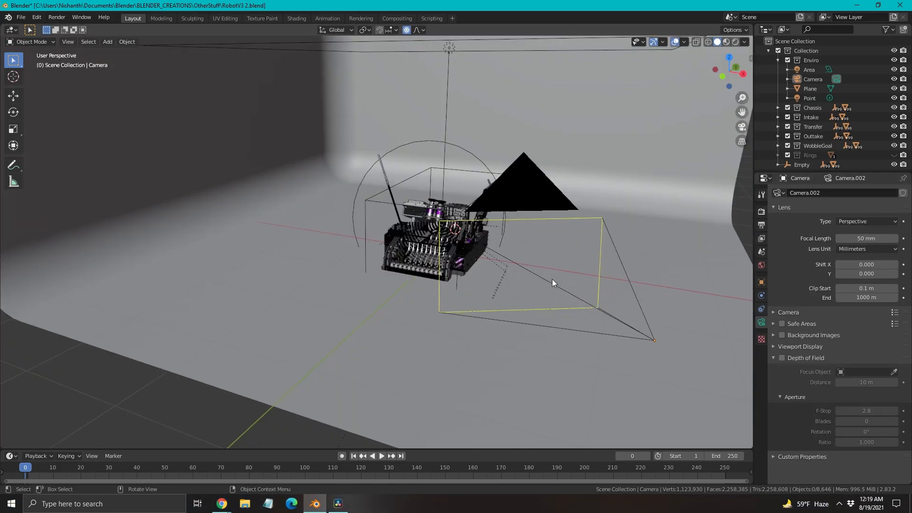
key(KP_0)
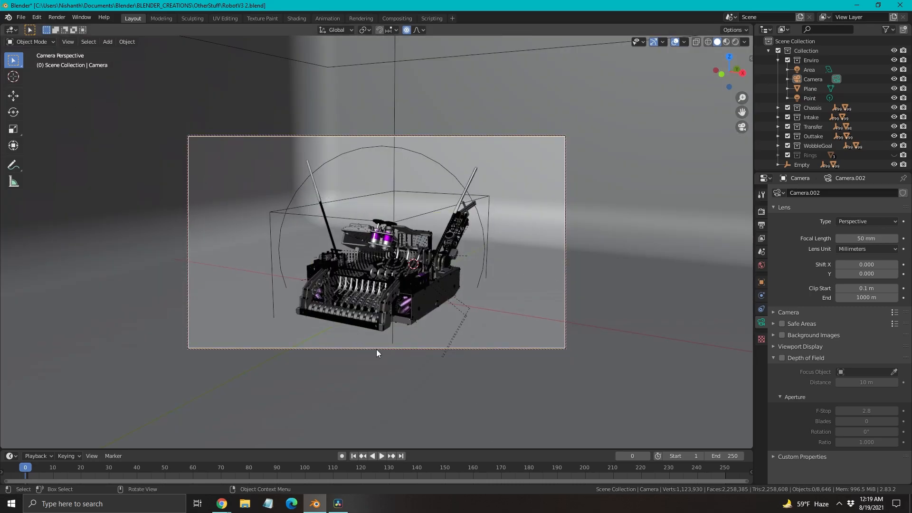
key(KP_0)
middle_drag(418, 246, 466, 262)
scroll(501, 292, up, 5)
shift+middle_drag(501, 292, 421, 270)
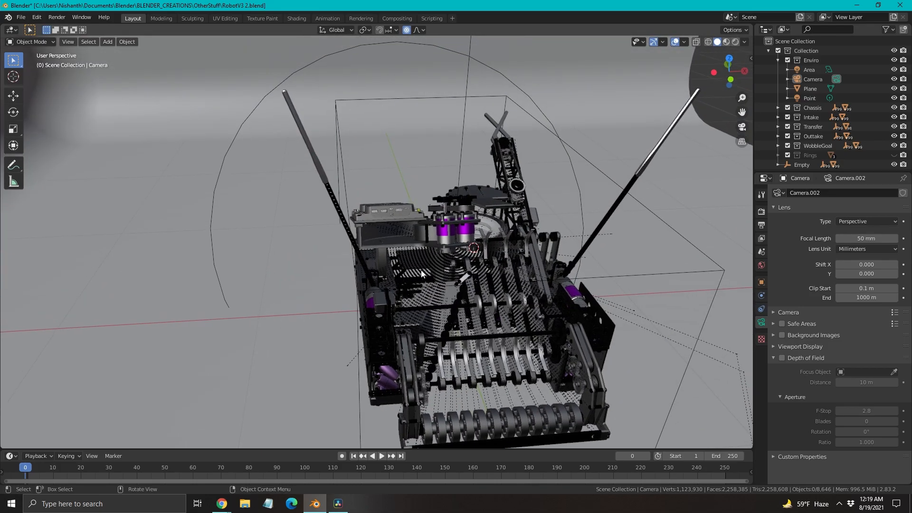
scroll(421, 271, down, 5)
middle_drag(562, 256, 551, 252)
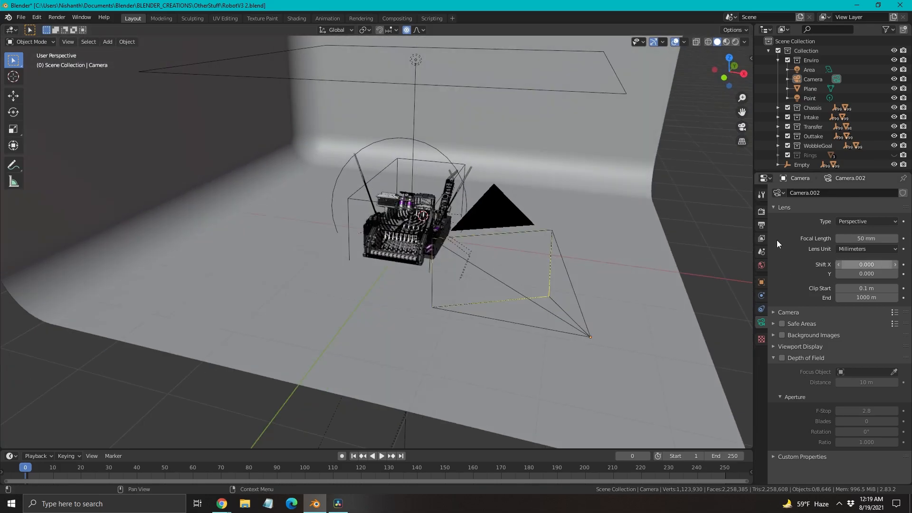
Step: Check the Cycles sampling and compute device settings, and render the robot from the camera's view
click(761, 210)
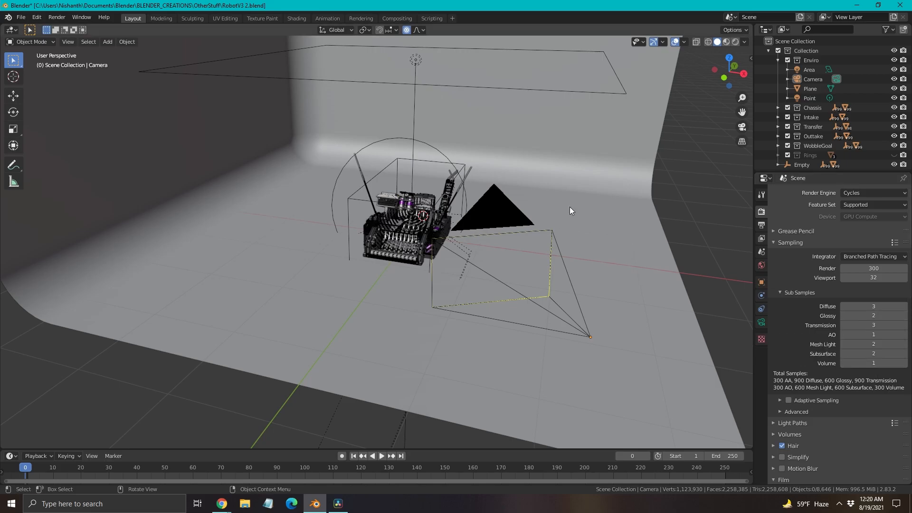
key(KP_0)
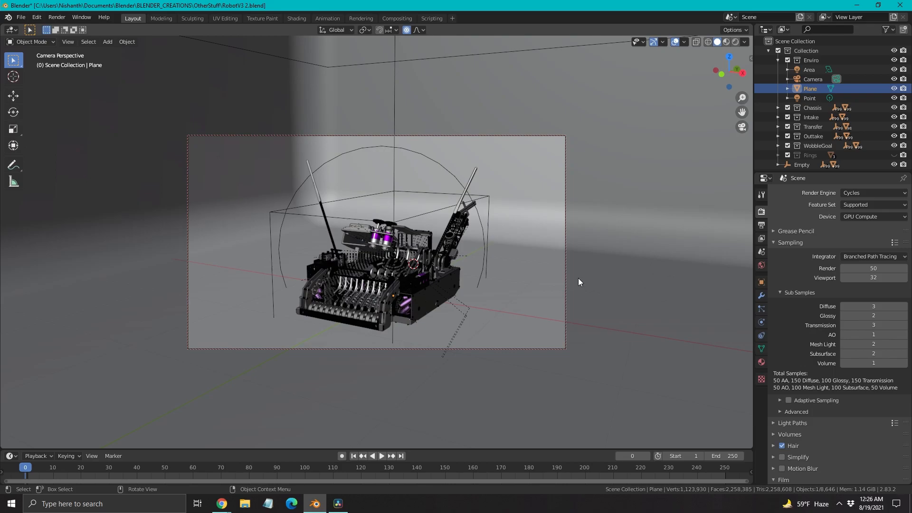
click(877, 218)
key(F12)
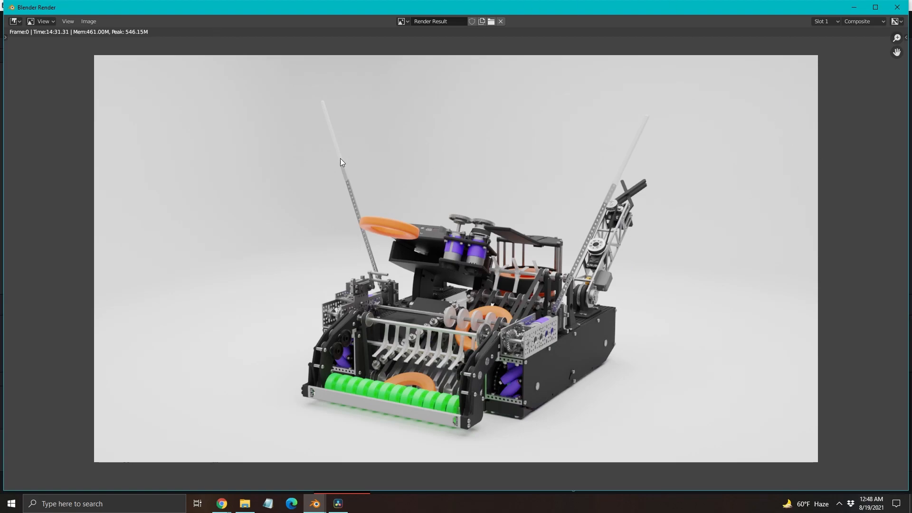
click(93, 19)
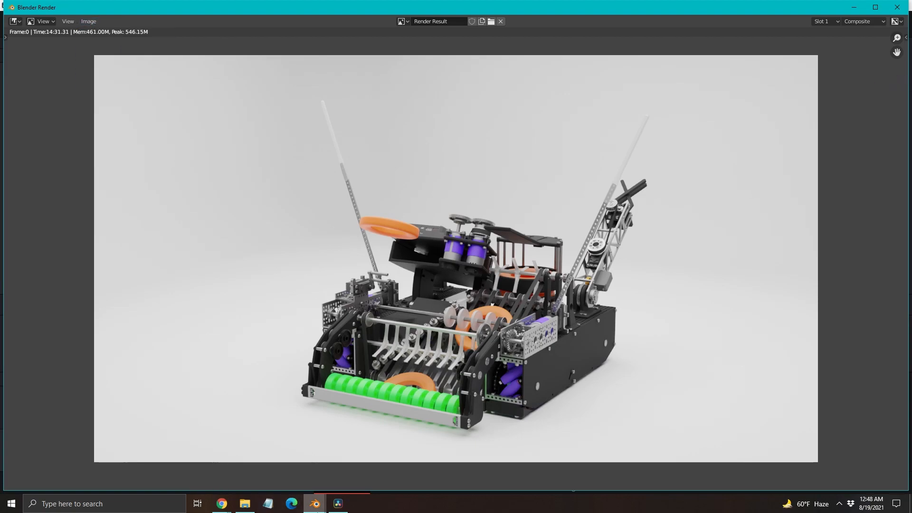
Step: Return to the main window, open the compositing workspace, and preview the Viewer Node before displaying the Render Result again
click(314, 503)
click(287, 459)
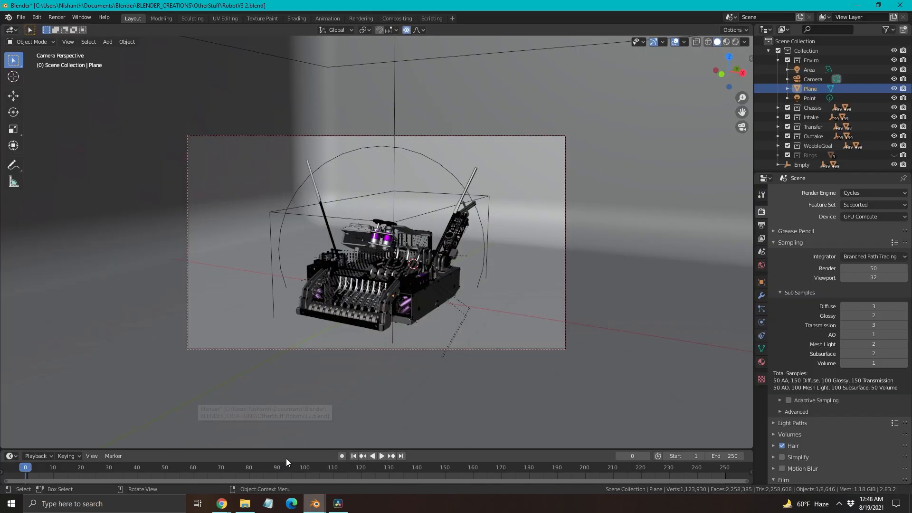
click(396, 19)
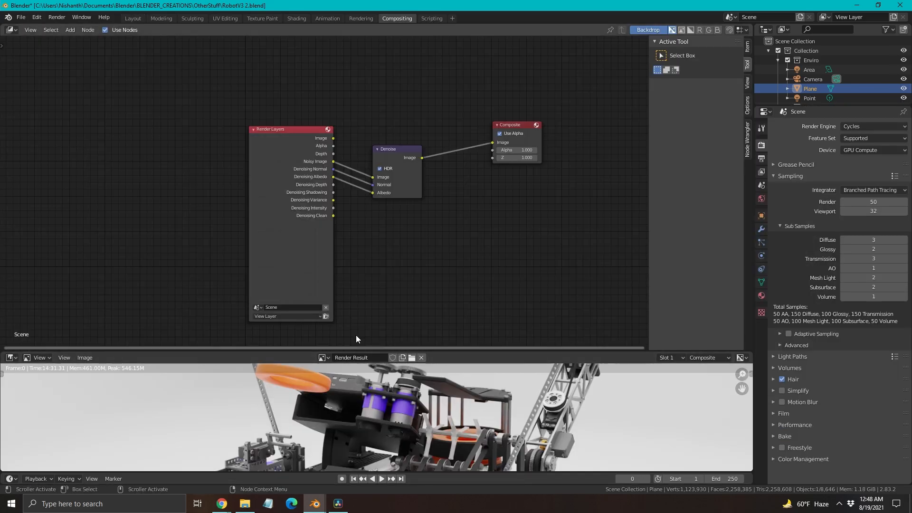
click(325, 358)
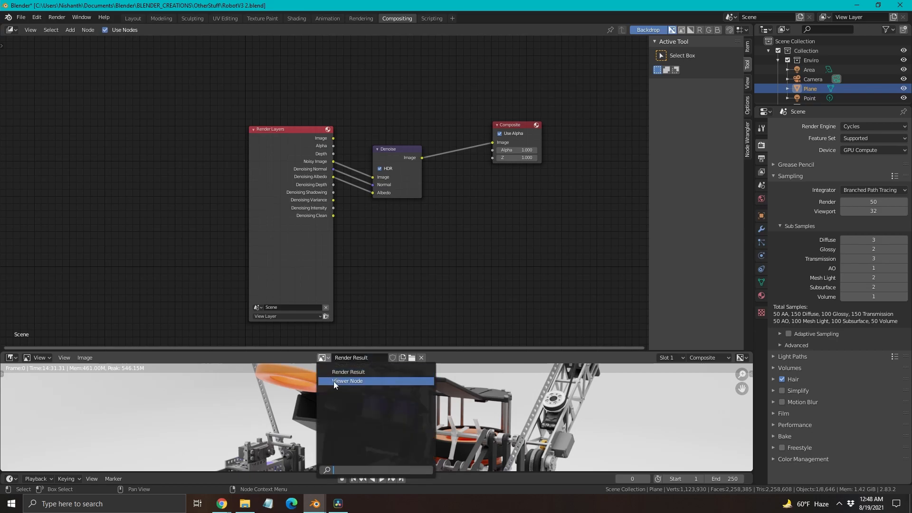
click(333, 380)
click(323, 357)
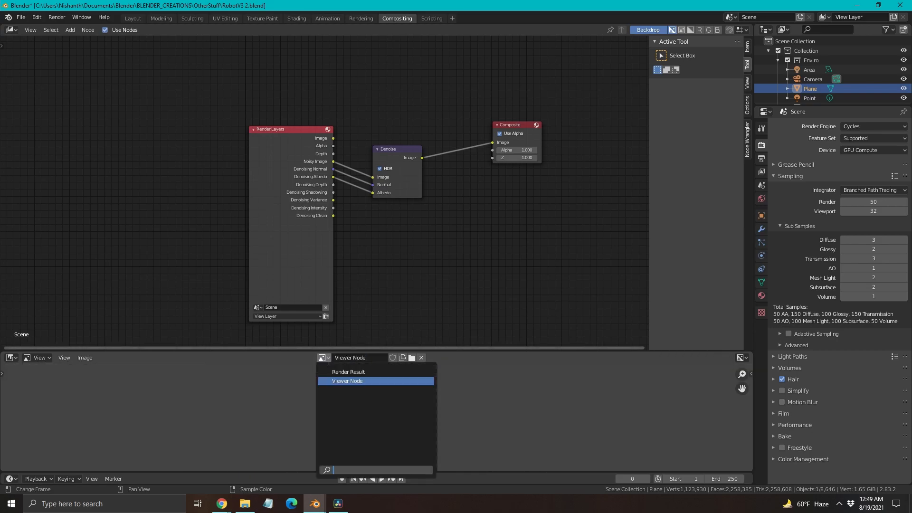
click(345, 373)
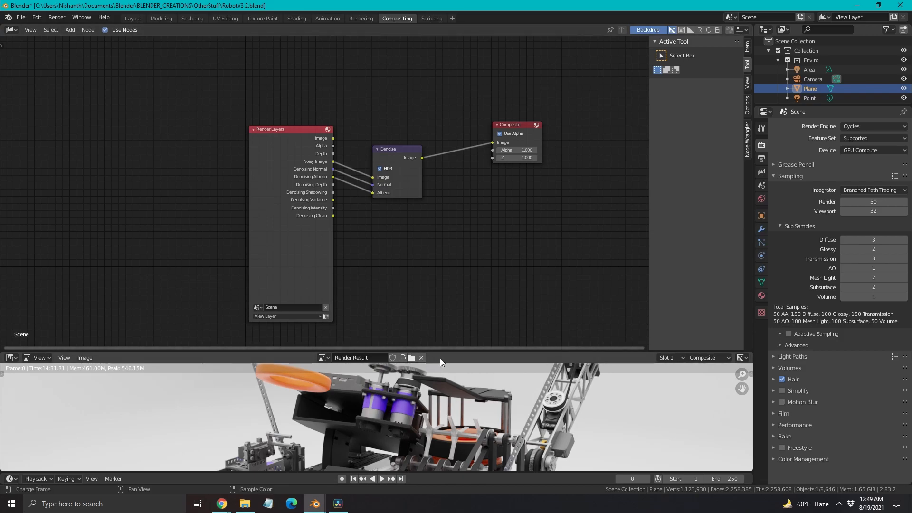
Step: Rearrange the compositor nodes, moving Render Layers and Denoise upward and Composite closer to Denoise
drag(292, 138, 294, 113)
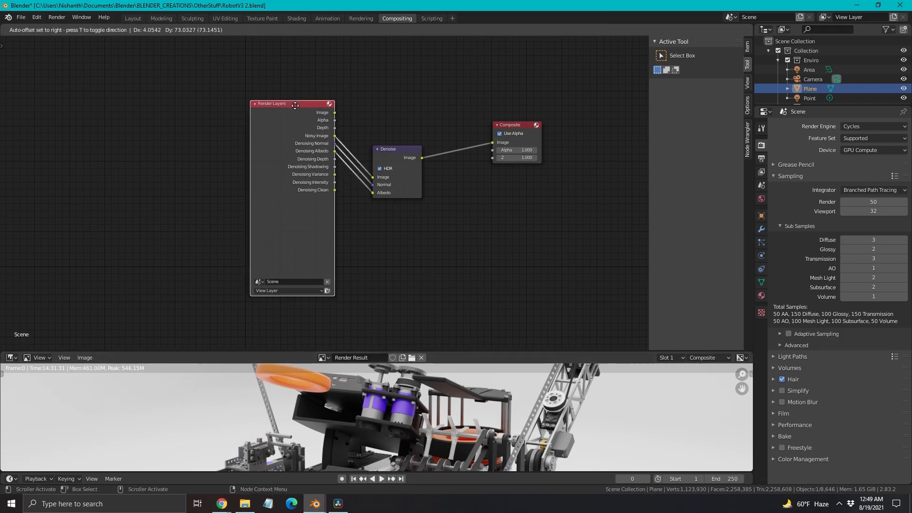
drag(406, 152, 404, 131)
click(522, 132)
click(515, 133)
drag(517, 127, 497, 124)
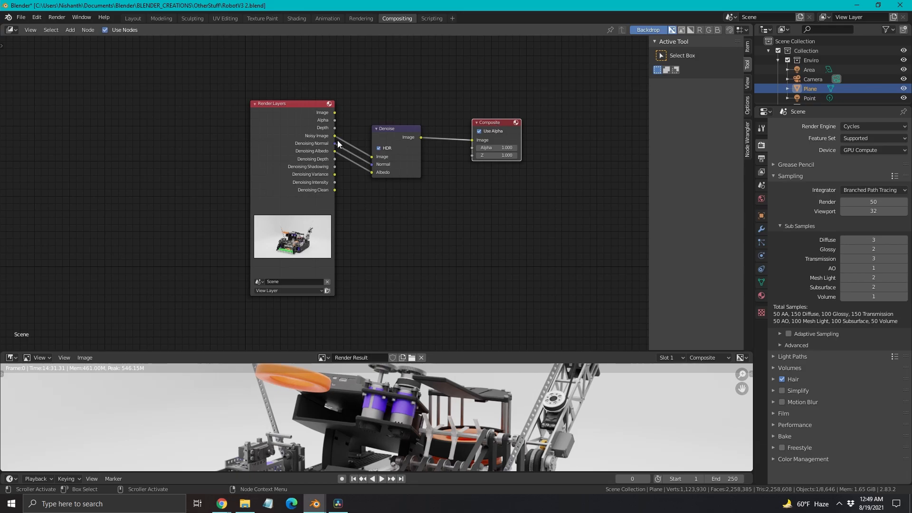
Step: Link the Render Layers Image output directly to Composite, bypassing Denoise, and inspect the noise in an enlarged render view
drag(335, 113, 473, 141)
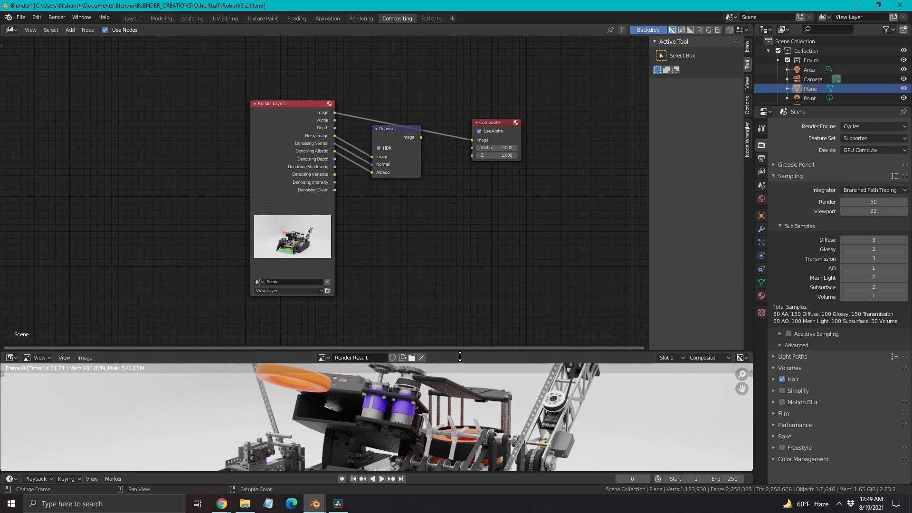
drag(458, 352, 458, 163)
scroll(494, 411, down, 2)
scroll(388, 417, up, 8)
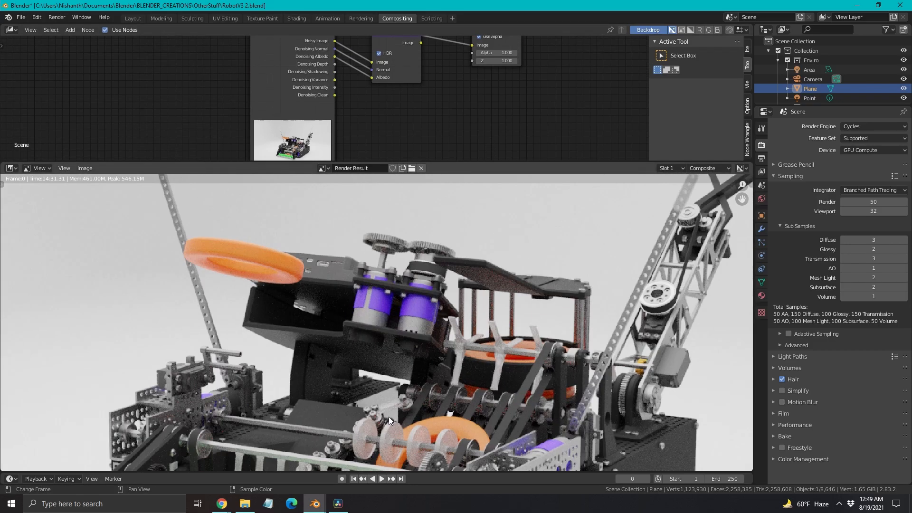
scroll(483, 335, down, 7)
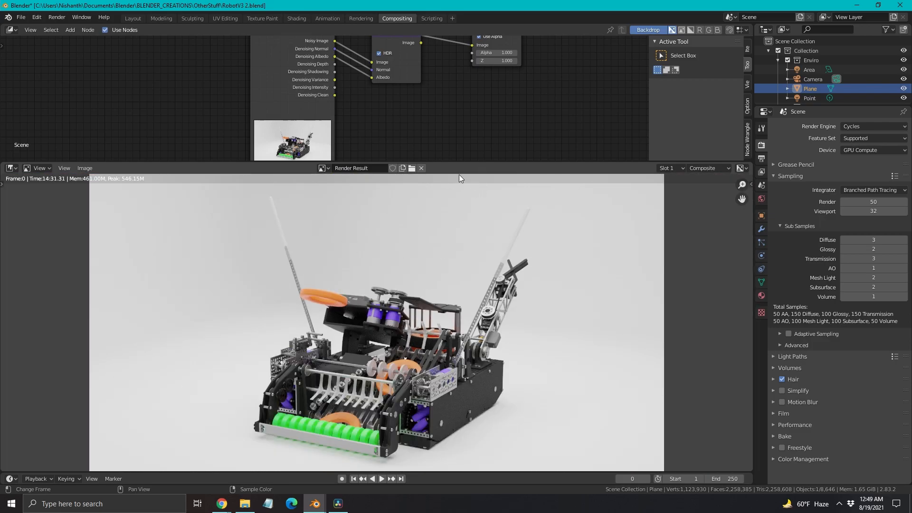
Step: Reconnect the Denoise node's Image output to Composite and inspect the denoised render of the robot up close
drag(460, 163, 449, 235)
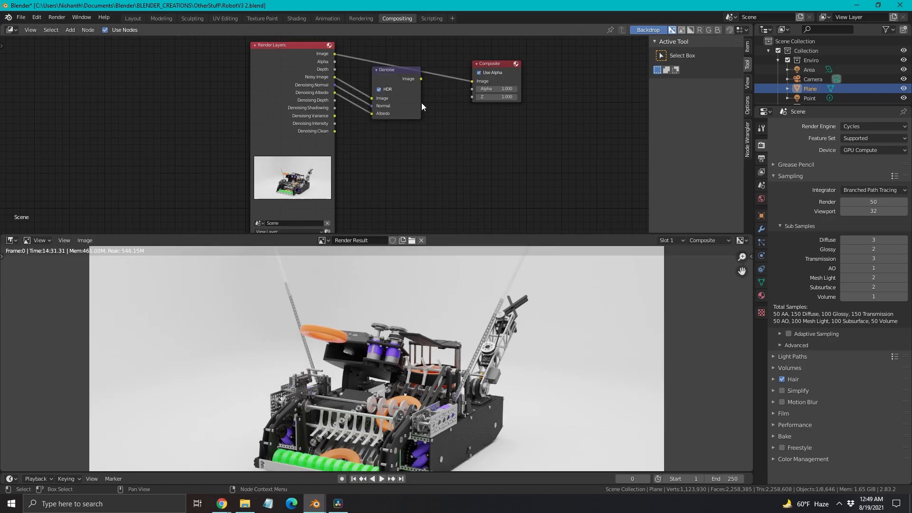
drag(421, 79, 471, 81)
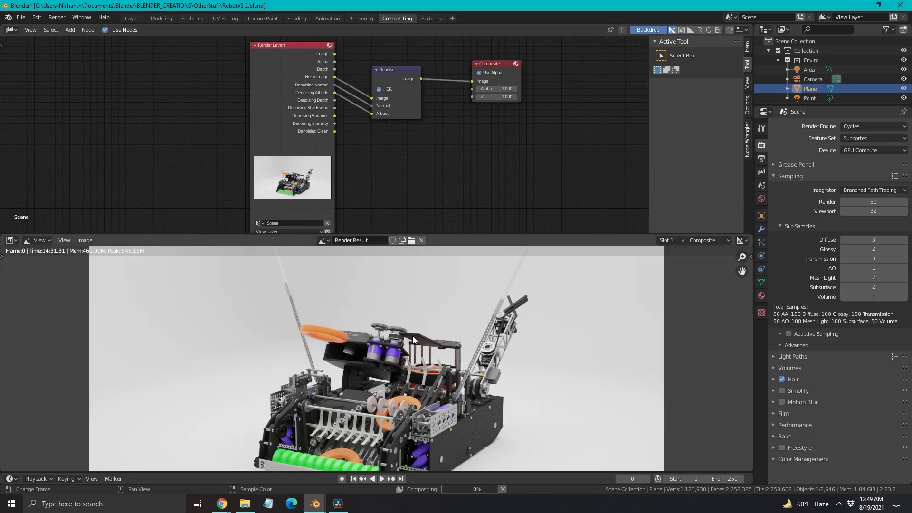
scroll(423, 360, up, 7)
click(466, 80)
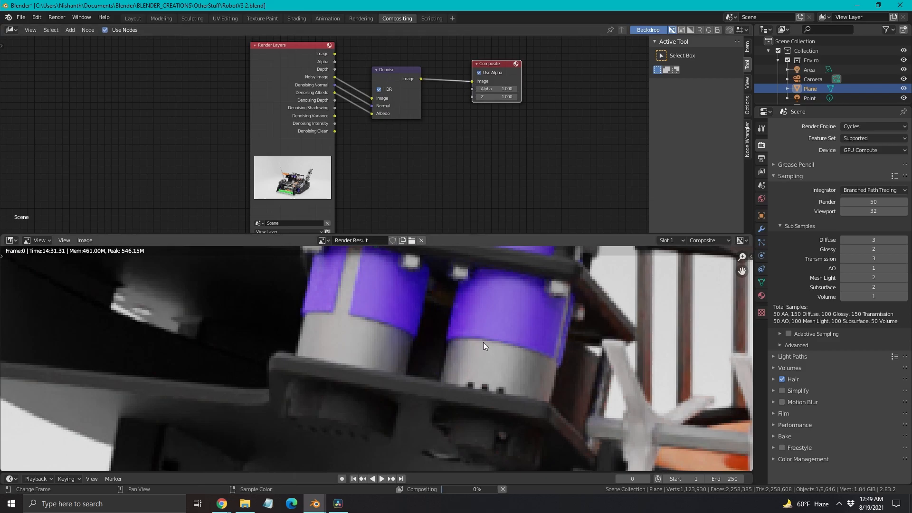
scroll(475, 346, down, 5)
scroll(366, 374, down, 5)
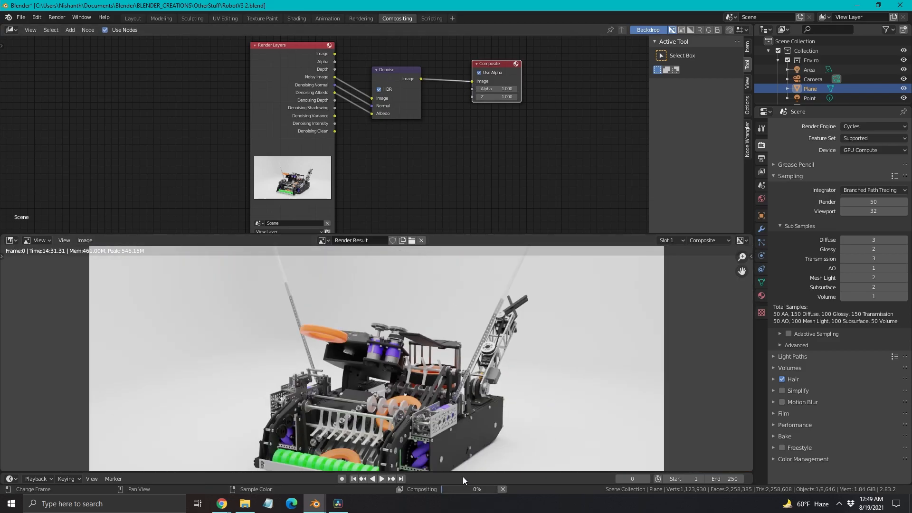
scroll(435, 418, up, 5)
scroll(400, 323, down, 5)
scroll(399, 323, up, 3)
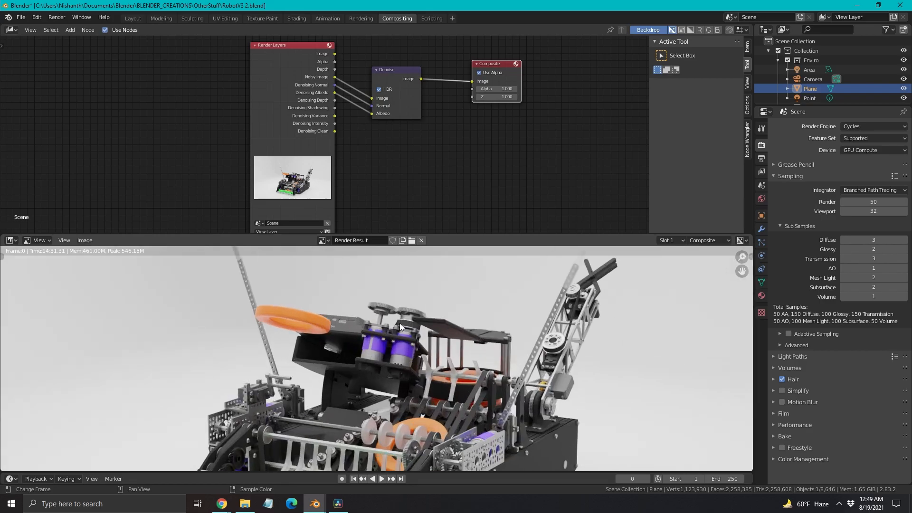
Step: Show the view layer's Denoising Data pass, toggling it off and on again, and point out the Denoise node it feeds
drag(458, 235, 486, 426)
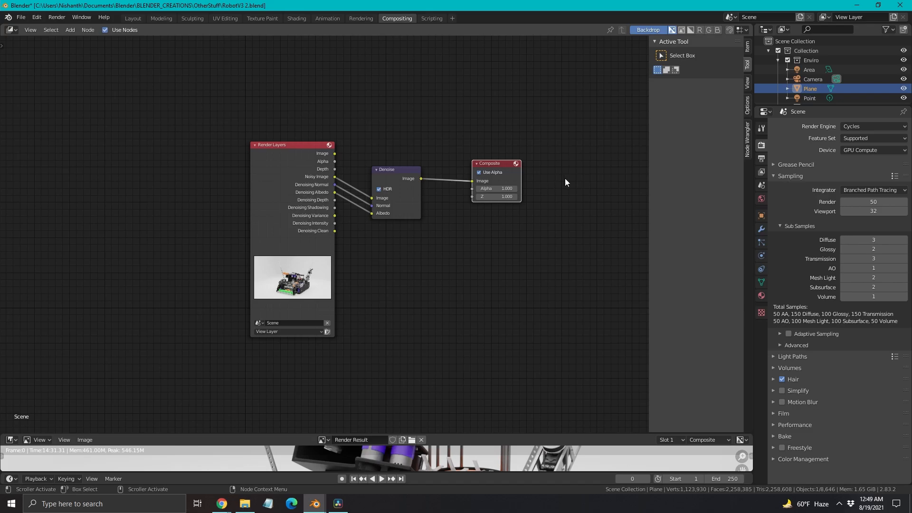
click(762, 158)
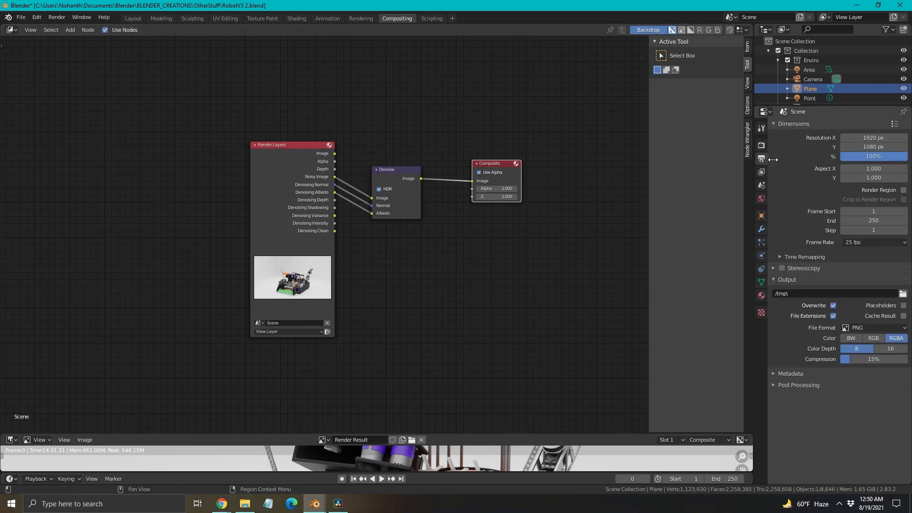
click(762, 171)
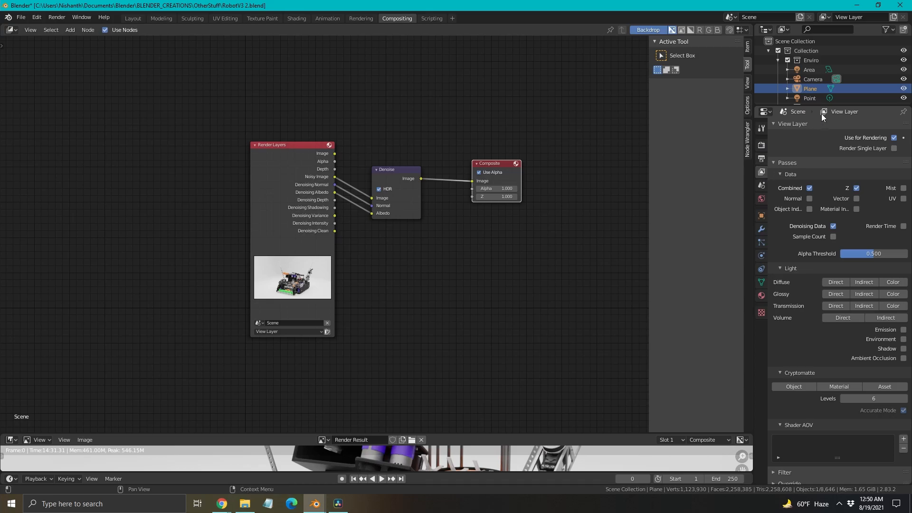
click(833, 226)
click(833, 226)
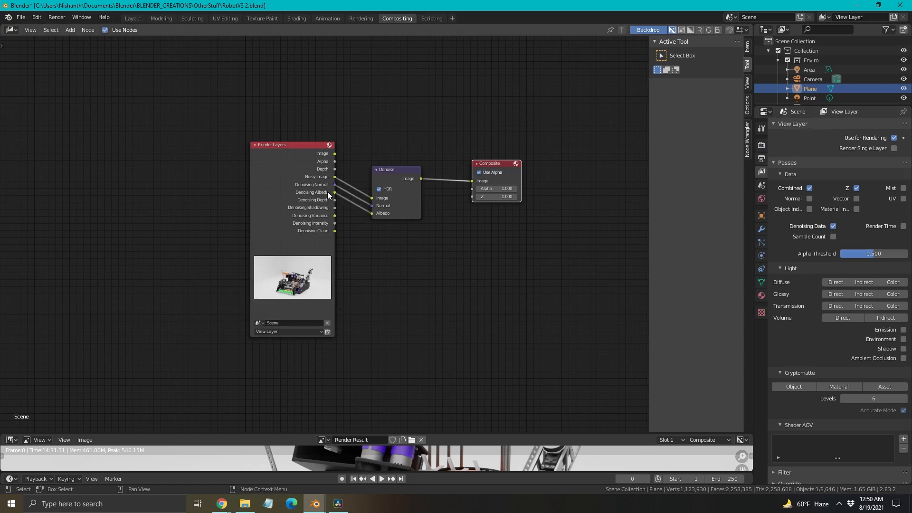
click(434, 231)
click(394, 168)
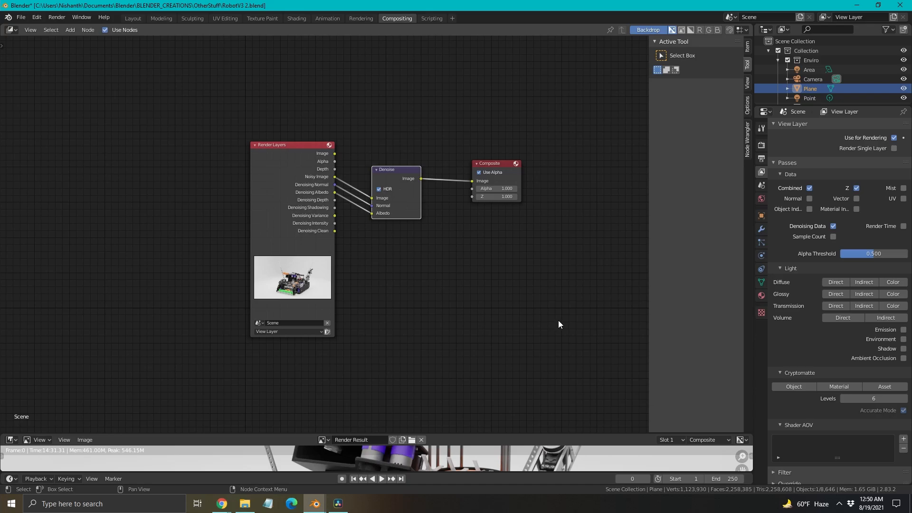
key(shift+a)
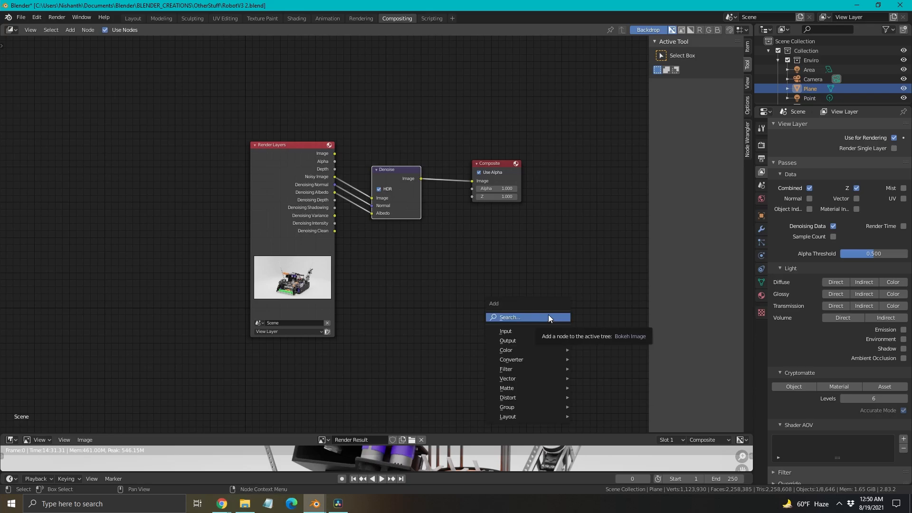
mouse_move(526, 359)
mouse_move(550, 369)
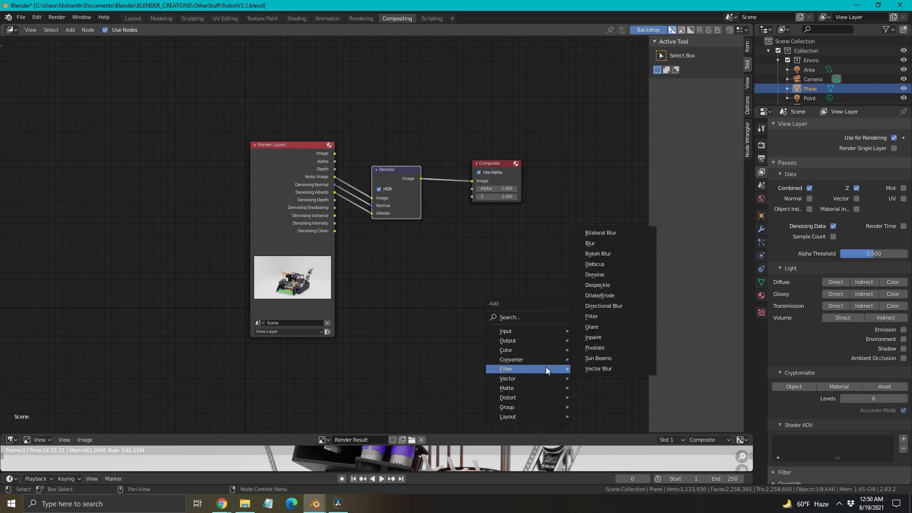
click(602, 275)
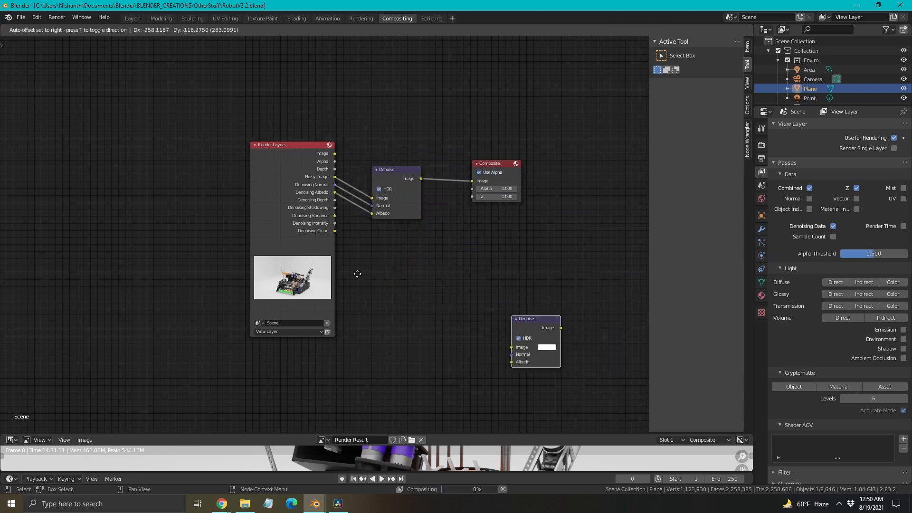
key(Escape)
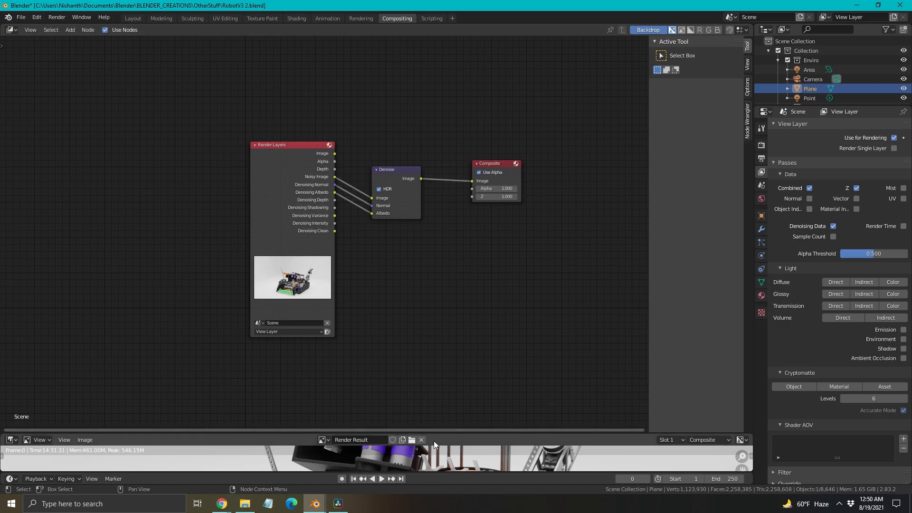
Step: Enlarge the render result view and look over the whole denoised robot image
drag(437, 434, 469, 148)
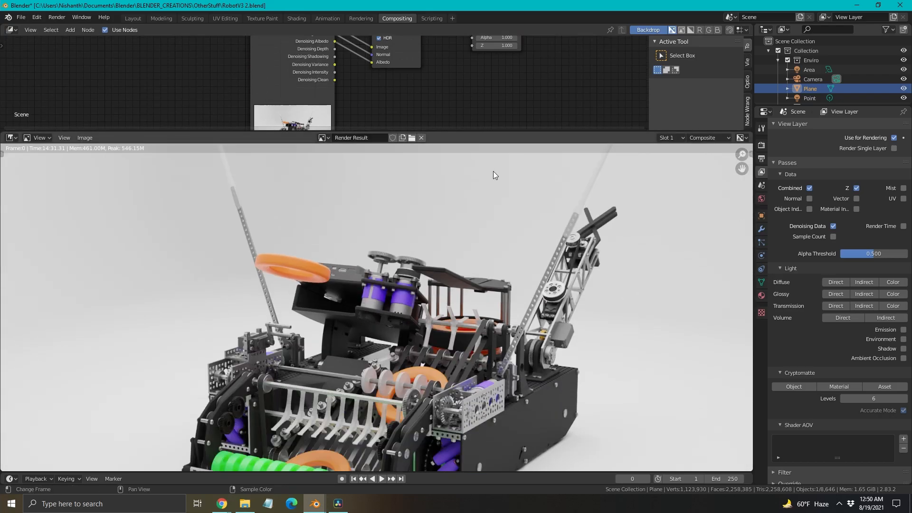
scroll(514, 287, down, 1)
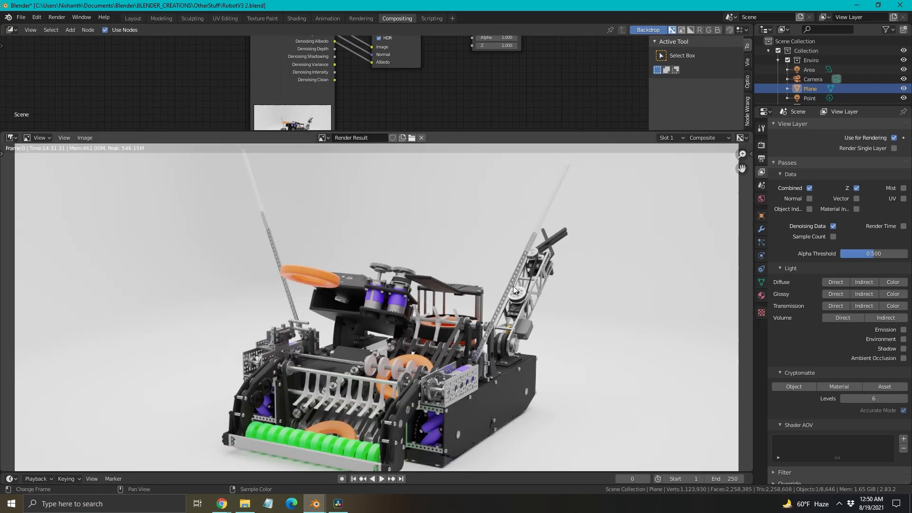